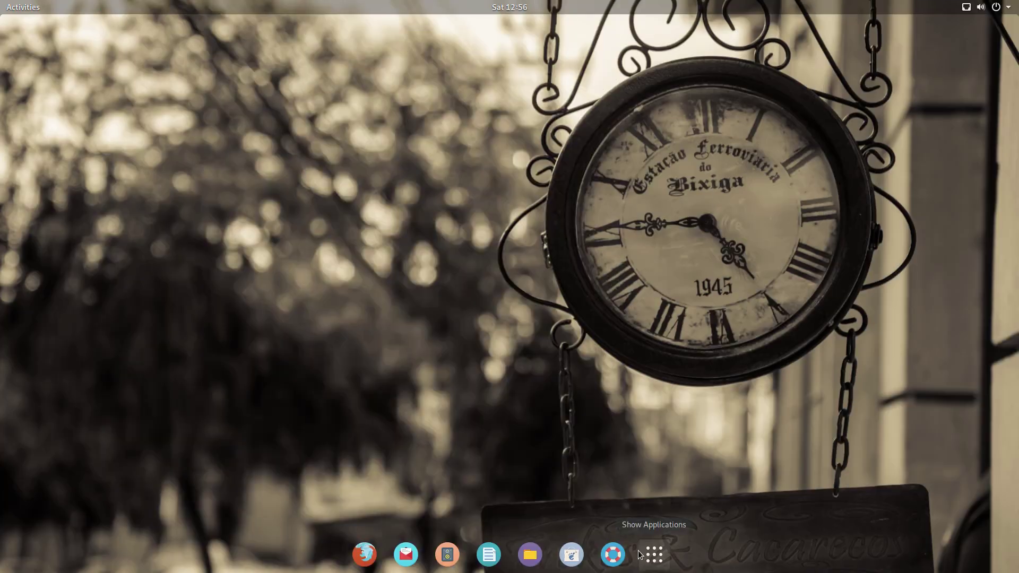
Step: Browse the full applications grid, then close it
{"action": "left_click", "coordinate": [650, 552]}
{"action": "scroll", "coordinate": [581, 390], "scroll_direction": "down", "scroll_amount": 2}
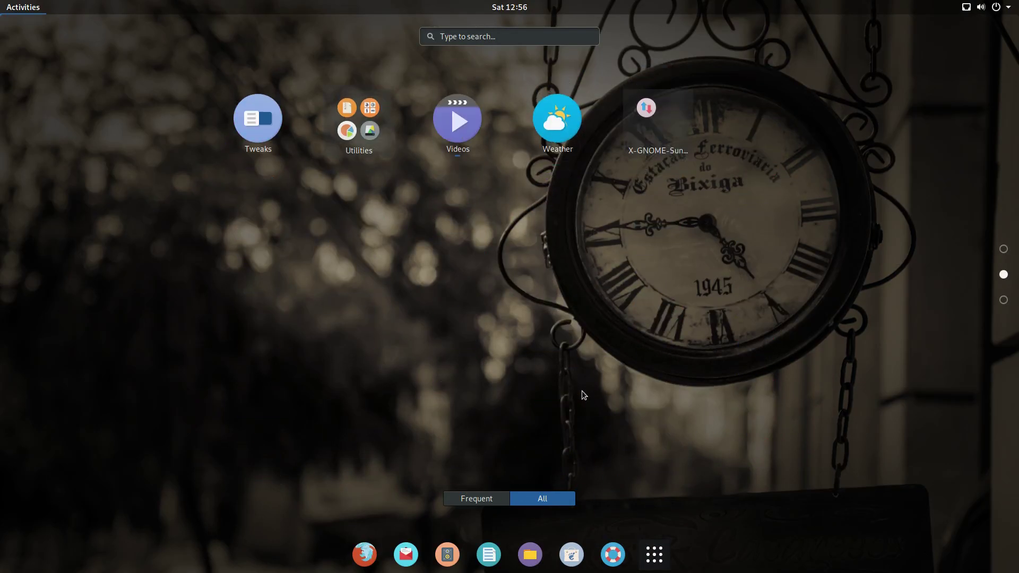
{"action": "scroll", "coordinate": [582, 391], "scroll_direction": "up", "scroll_amount": 1}
{"action": "left_click", "coordinate": [667, 556]}
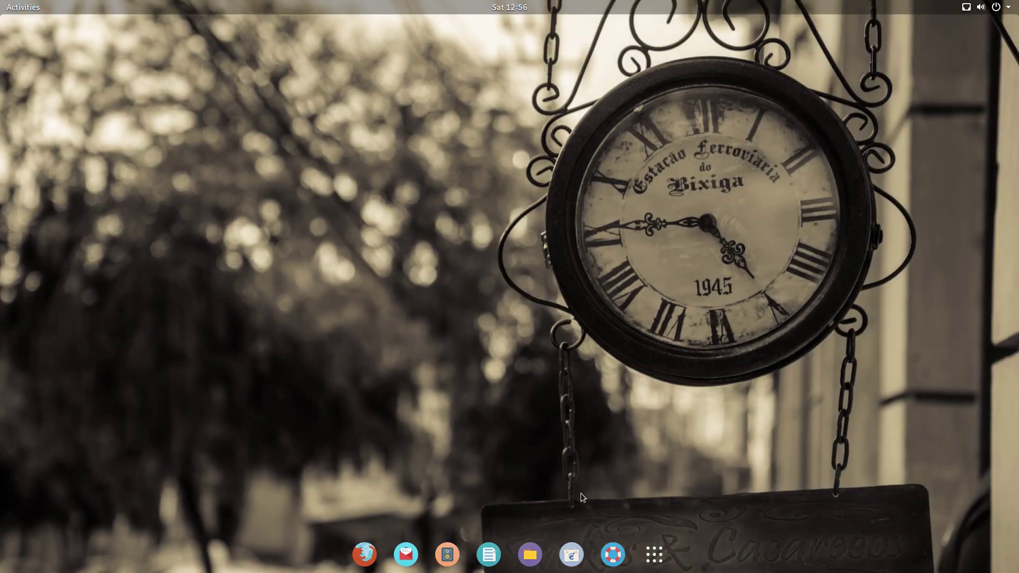
Step: Launch Files and Rhythmbox, then minimize Files so Rhythmbox stays in front
{"action": "left_click", "coordinate": [539, 545]}
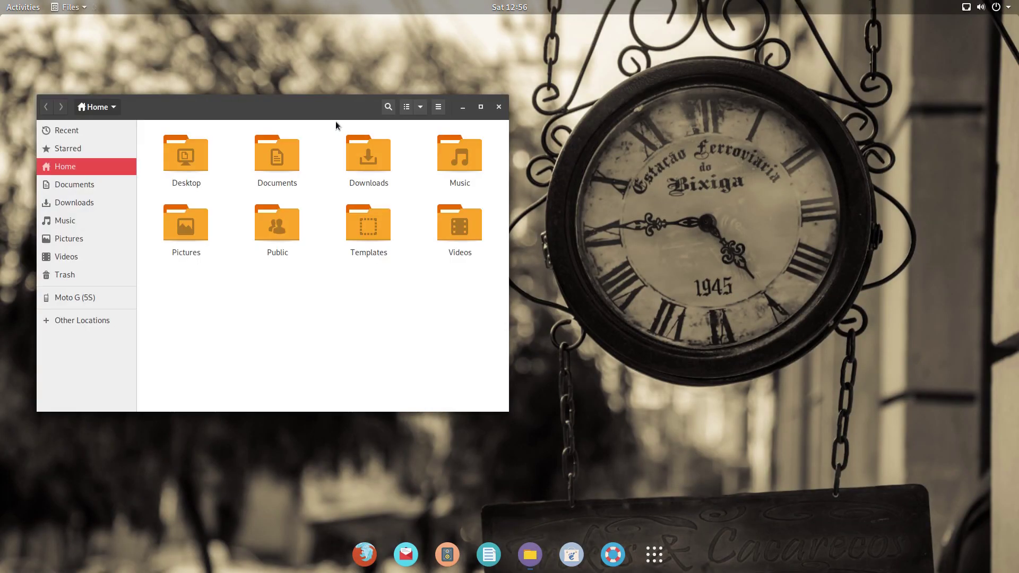
{"action": "left_click", "coordinate": [447, 554]}
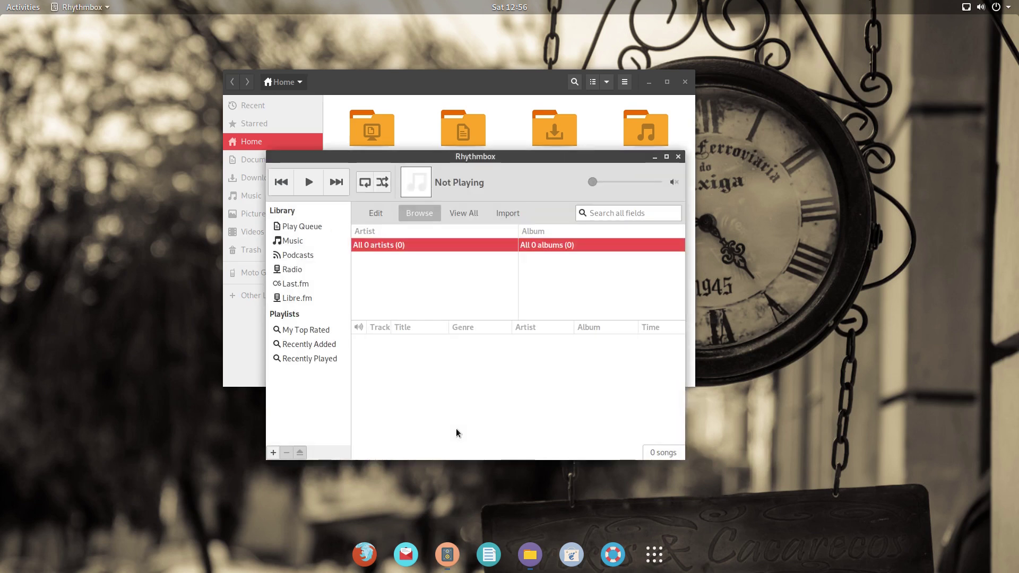
{"action": "left_click", "coordinate": [527, 552]}
{"action": "left_click", "coordinate": [527, 552]}
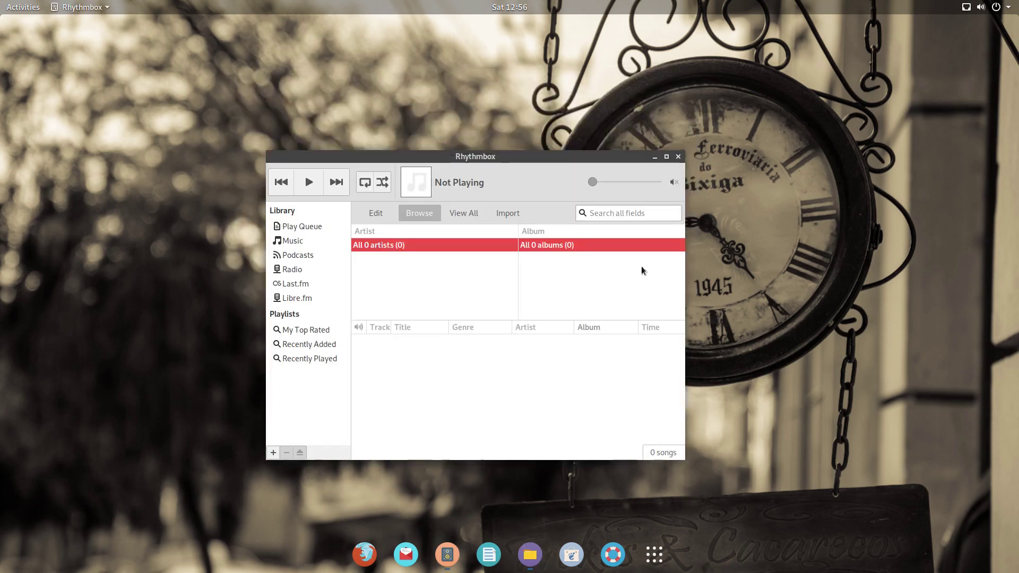
Step: Open VLC's details from the Audio & Video category and go back to the list
{"action": "left_click", "coordinate": [446, 563]}
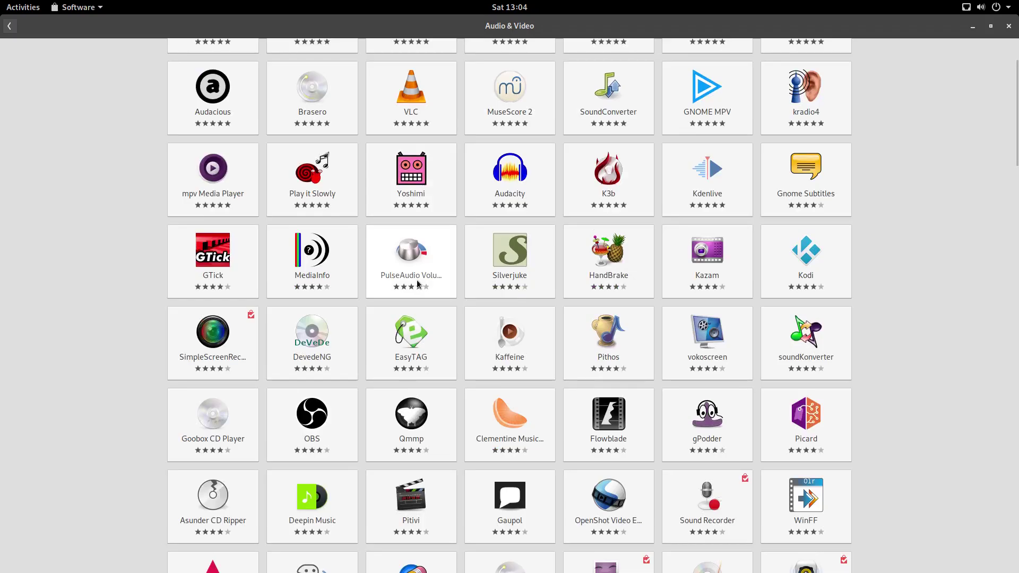
{"action": "scroll", "coordinate": [418, 284], "scroll_direction": "down", "scroll_amount": 5}
{"action": "scroll", "coordinate": [418, 284], "scroll_direction": "up", "scroll_amount": 8}
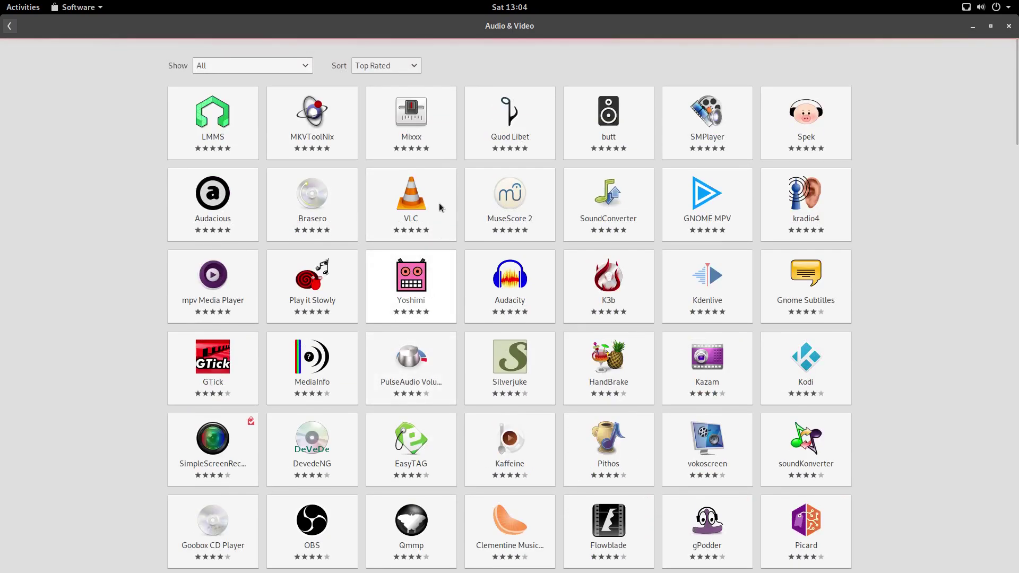
{"action": "left_click", "coordinate": [439, 205]}
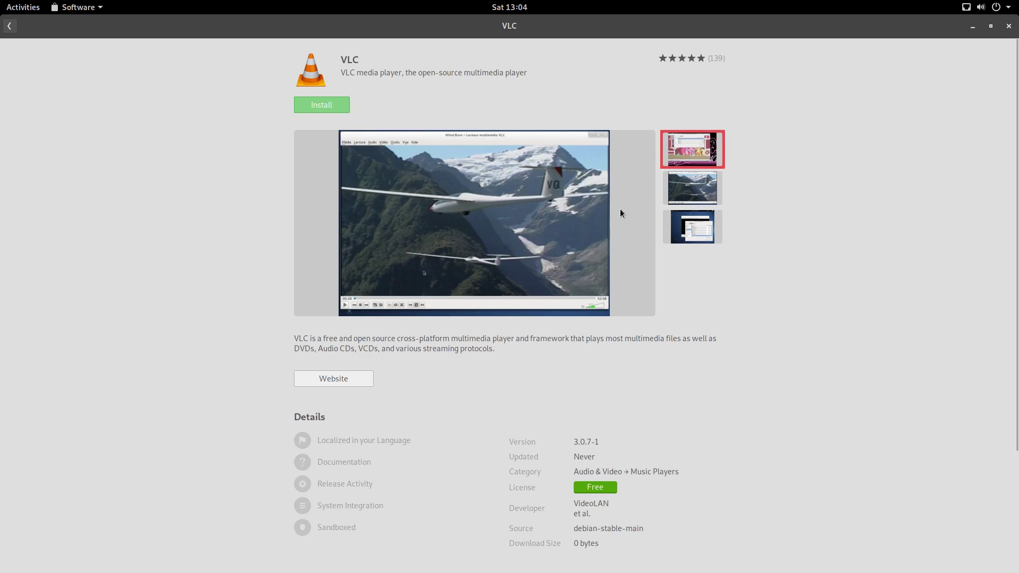
{"action": "left_click", "coordinate": [9, 27]}
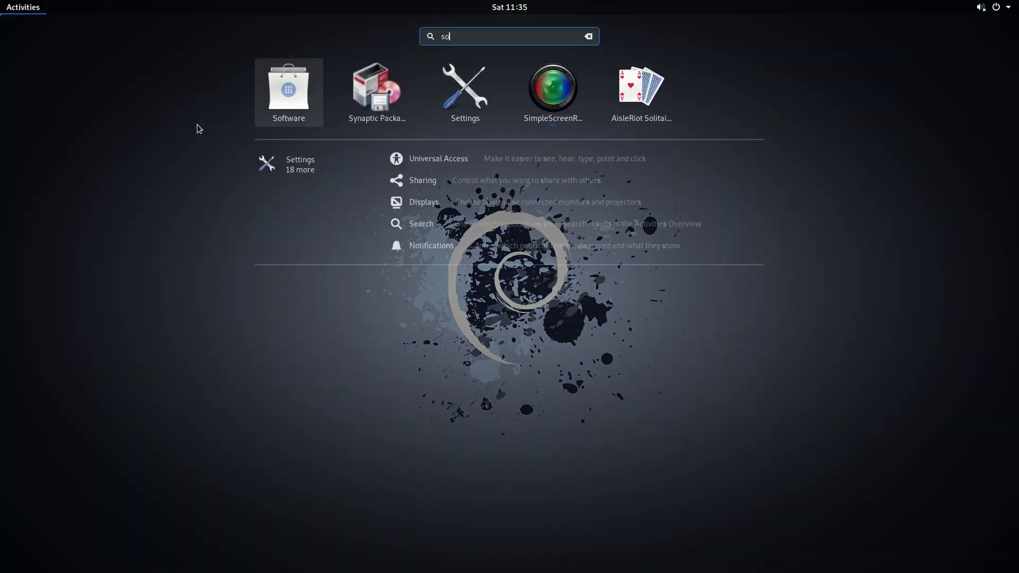
Step: Launch Software & Updates, then move aside and close GNOME Software
{"action": "key", "text": "Right"}
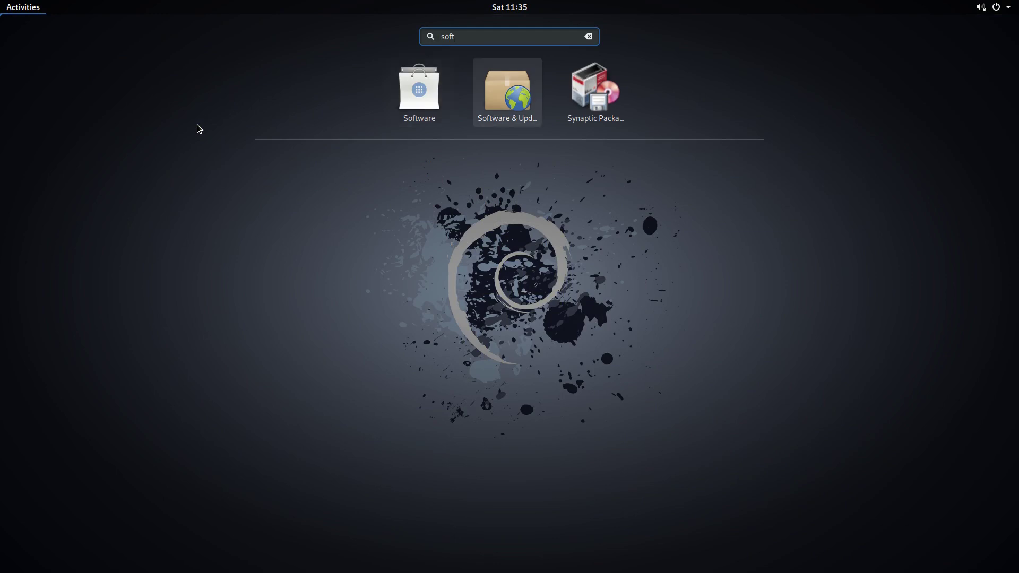
{"action": "key", "text": "Return"}
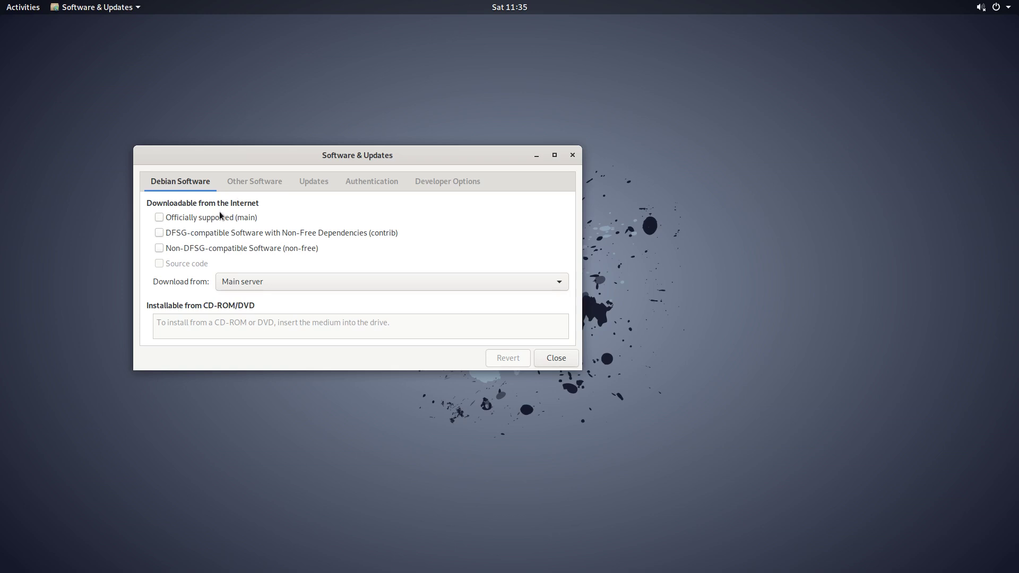
{"action": "key", "text": "super"}
{"action": "left_click", "coordinate": [24, 330]}
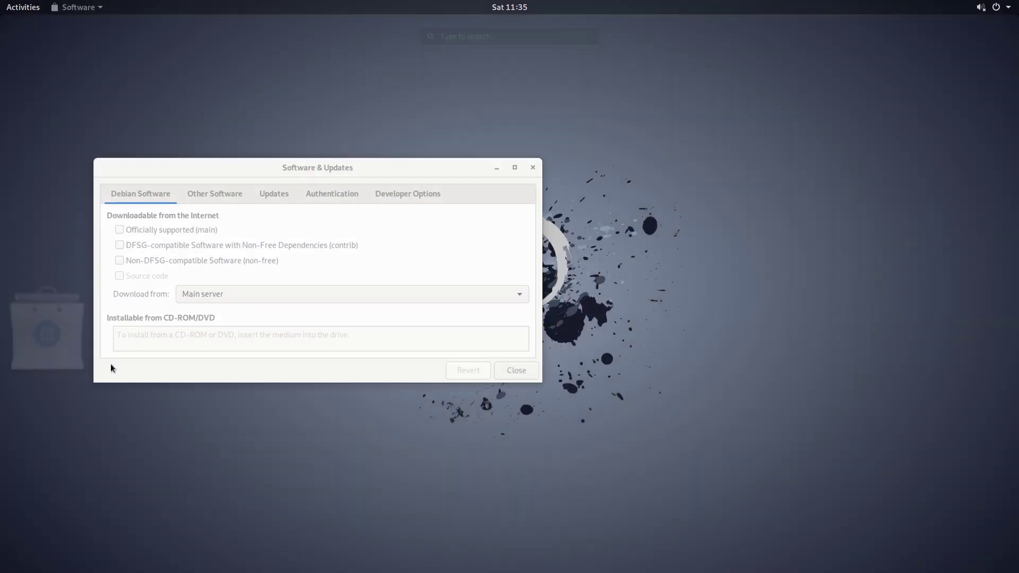
{"action": "left_click_drag", "start_coordinate": [162, 27], "coordinate": [439, 59]}
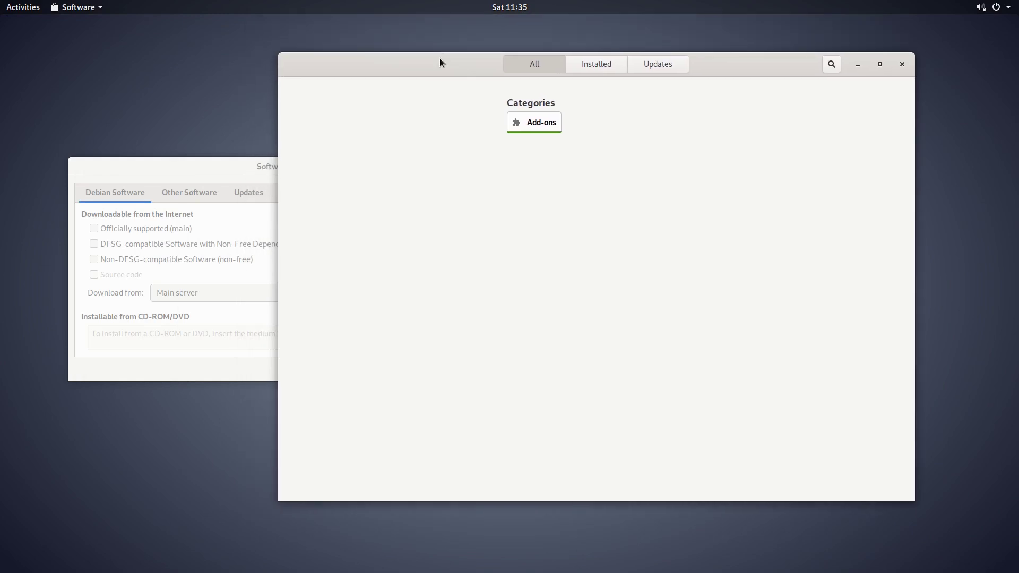
{"action": "left_click", "coordinate": [901, 65]}
Step: Open Terminal and select the 'Unable to locate package gparted' error
{"action": "key", "text": "super"}
{"action": "type", "text": "ter"}
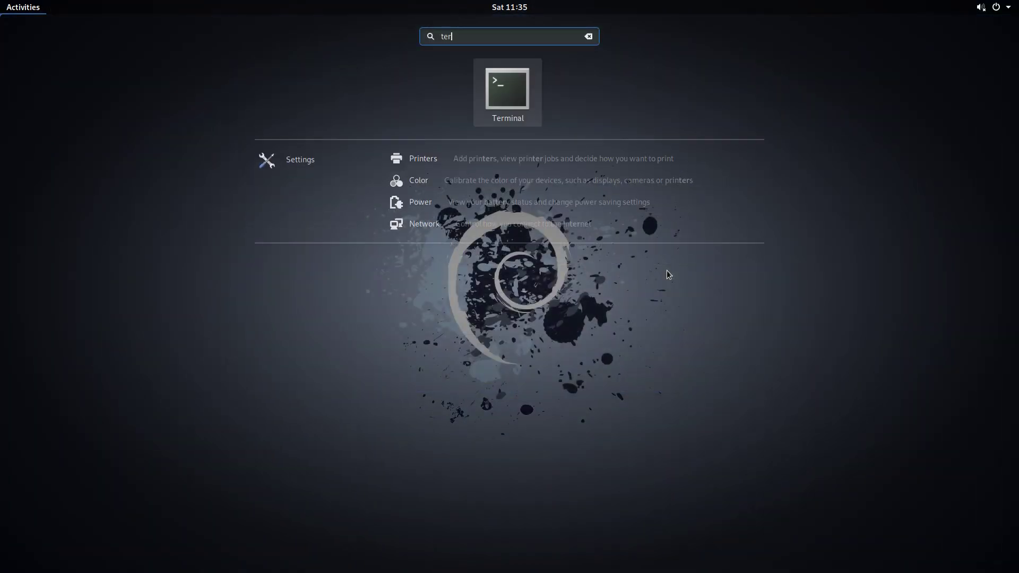
{"action": "key", "text": "Return"}
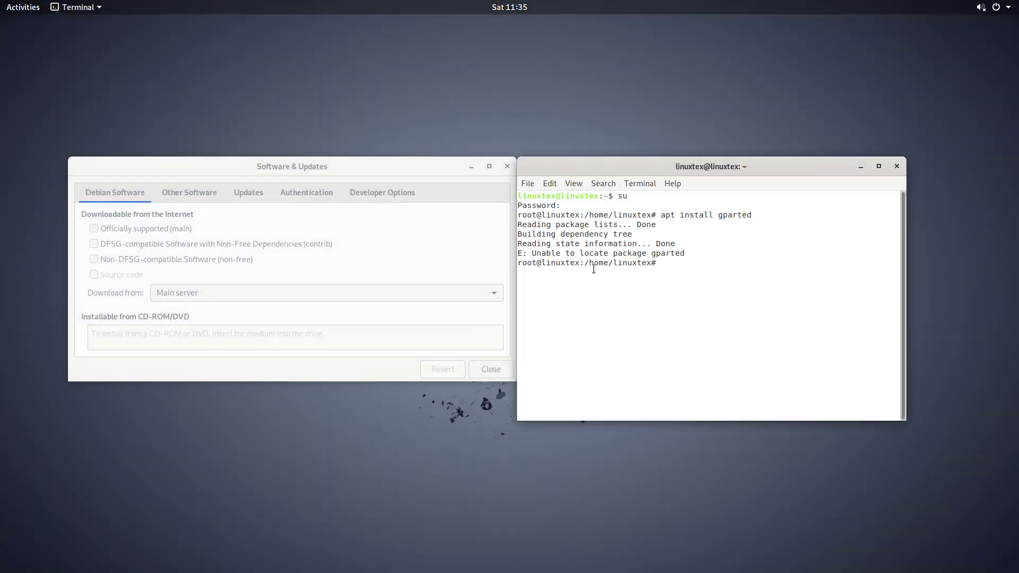
{"action": "left_click_drag", "start_coordinate": [534, 253], "coordinate": [737, 253]}
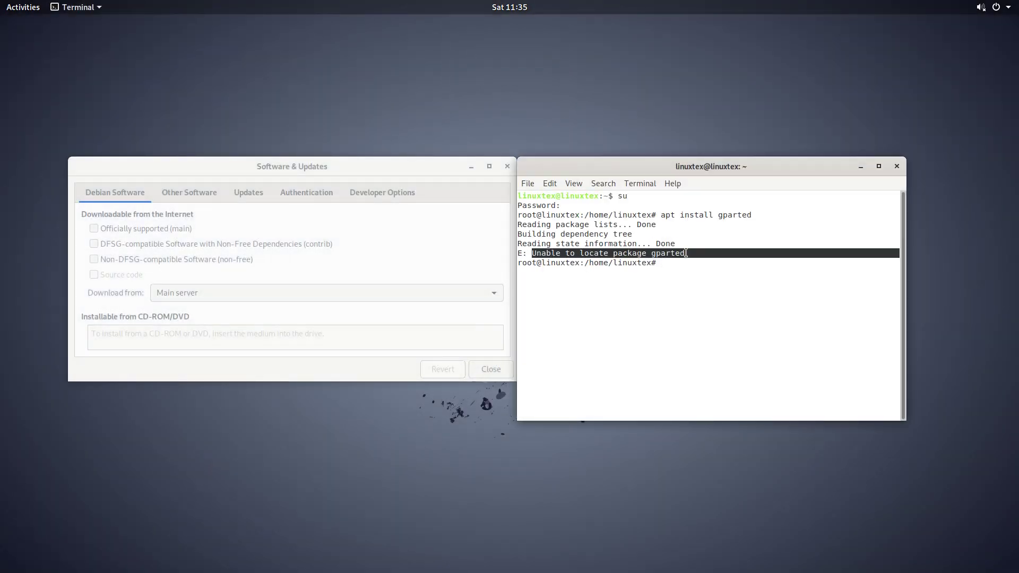
{"action": "left_click_drag", "start_coordinate": [737, 253], "coordinate": [685, 253]}
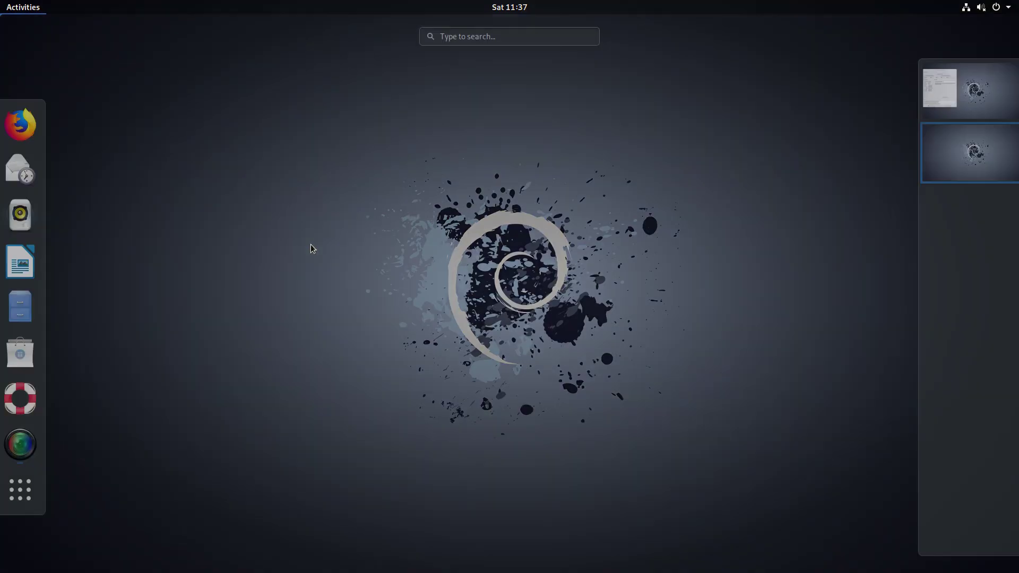
Step: Launch Software & Updates and enable the main source, authenticating with the administrator password
{"action": "type", "text": "soft"}
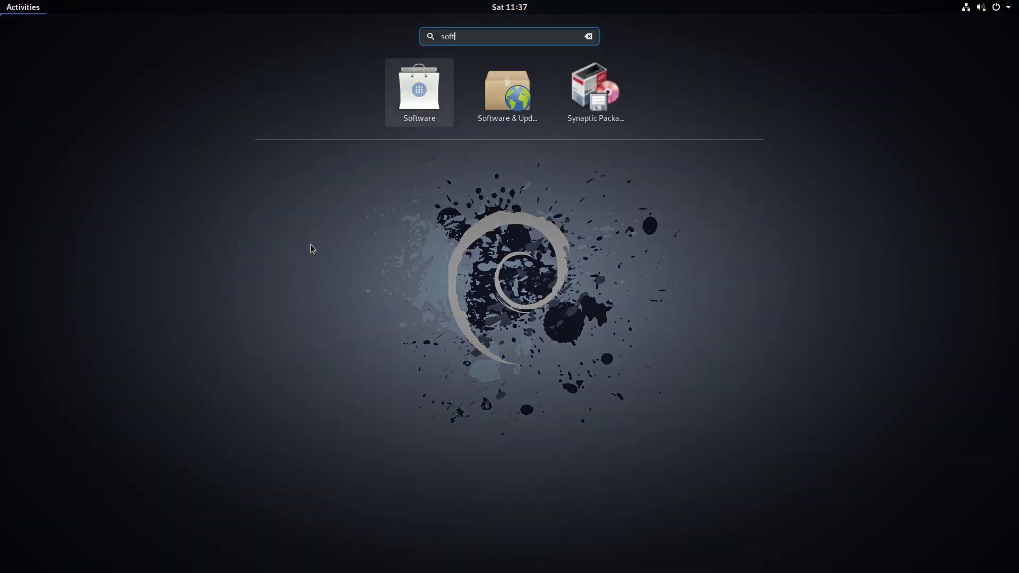
{"action": "key", "text": "Right"}
{"action": "key", "text": "Return"}
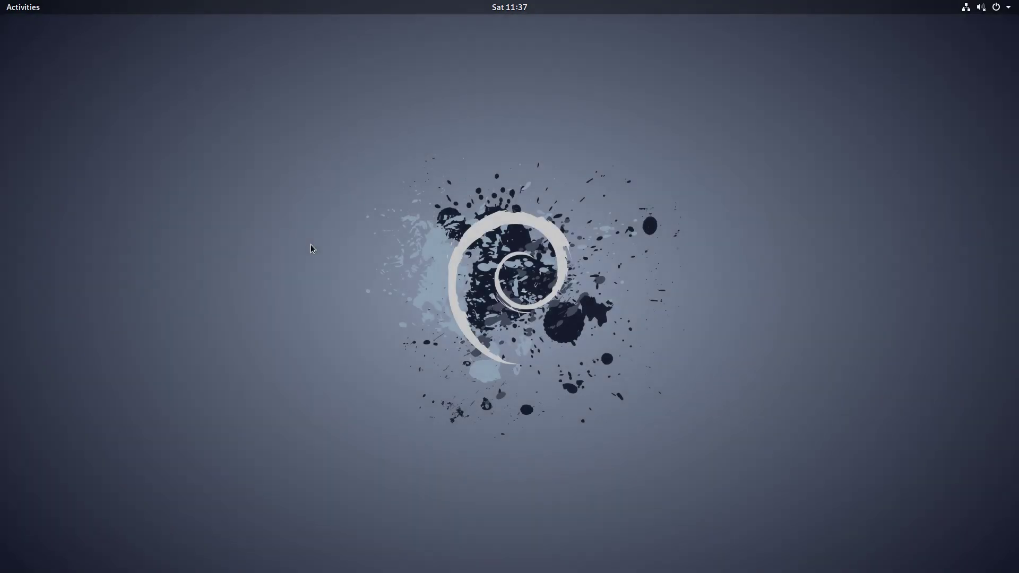
{"action": "left_click", "coordinate": [356, 222]}
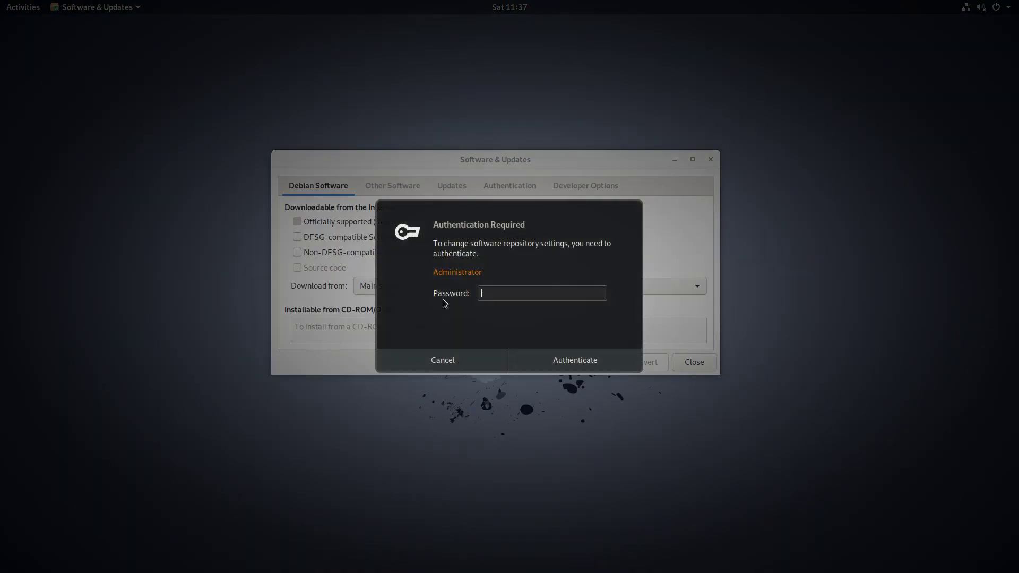
{"action": "type", "text": "password"}
{"action": "key", "text": "Return"}
Step: Enable the contrib and non-free sources, then close and reload the package information
{"action": "left_click", "coordinate": [416, 236]}
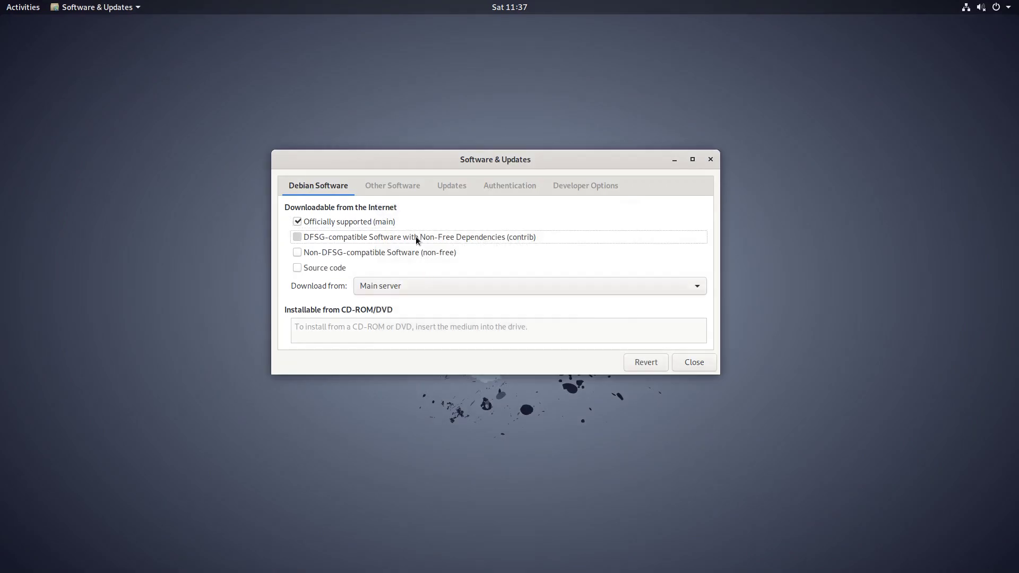
{"action": "left_click", "coordinate": [320, 255]}
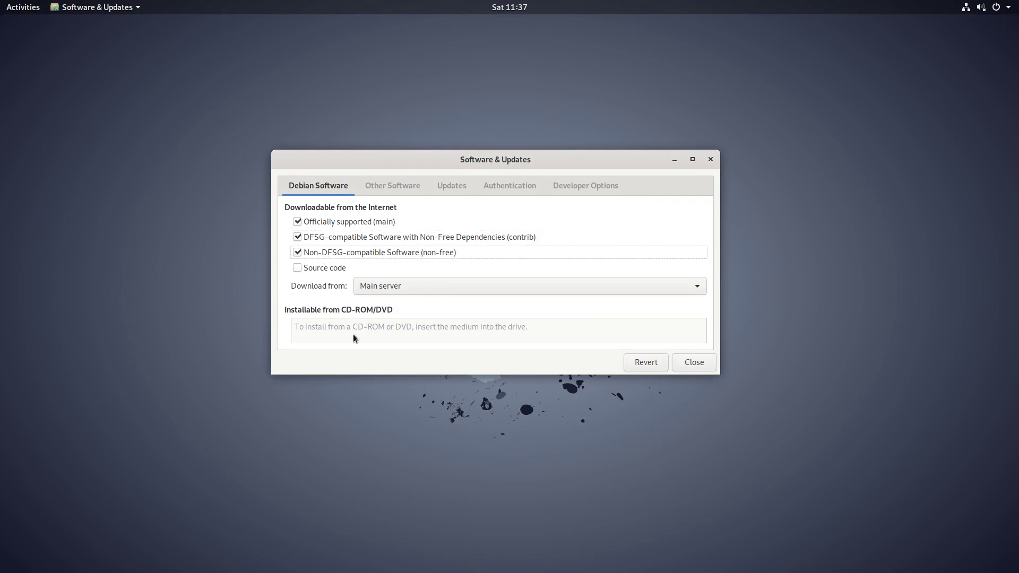
{"action": "left_click", "coordinate": [685, 364]}
{"action": "left_click", "coordinate": [607, 309]}
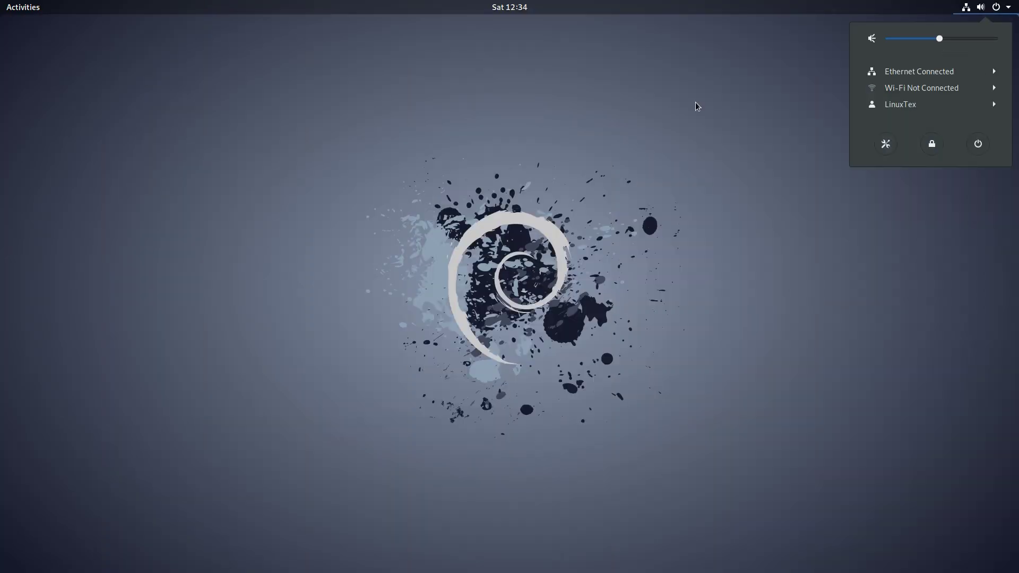
Step: Dismiss the system menu and calendar panel, then browse the installed applications grid
{"action": "left_click", "coordinate": [697, 106]}
{"action": "left_click", "coordinate": [509, 7]}
{"action": "left_click", "coordinate": [98, 68]}
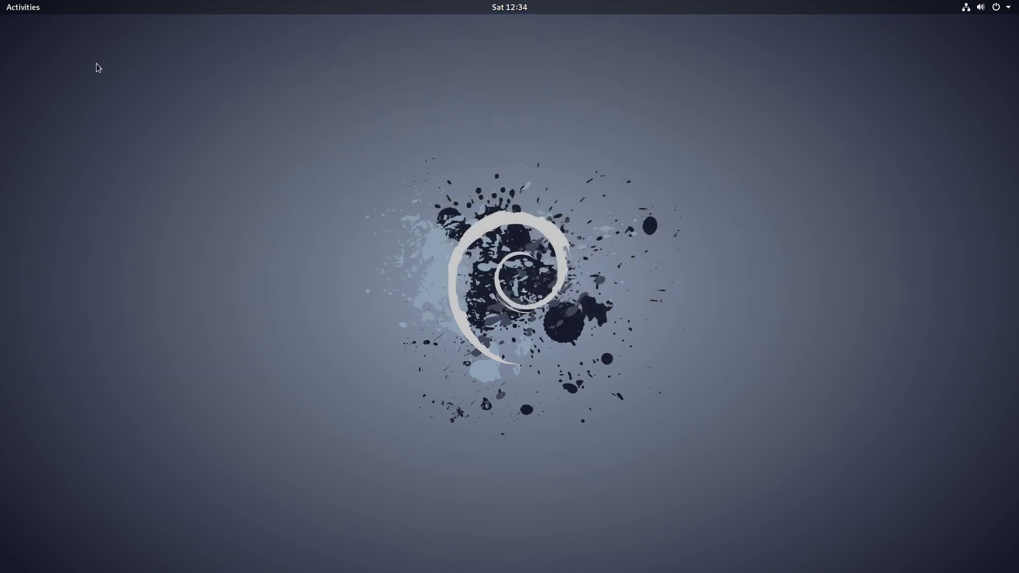
{"action": "left_click", "coordinate": [18, 3]}
{"action": "left_click", "coordinate": [25, 490]}
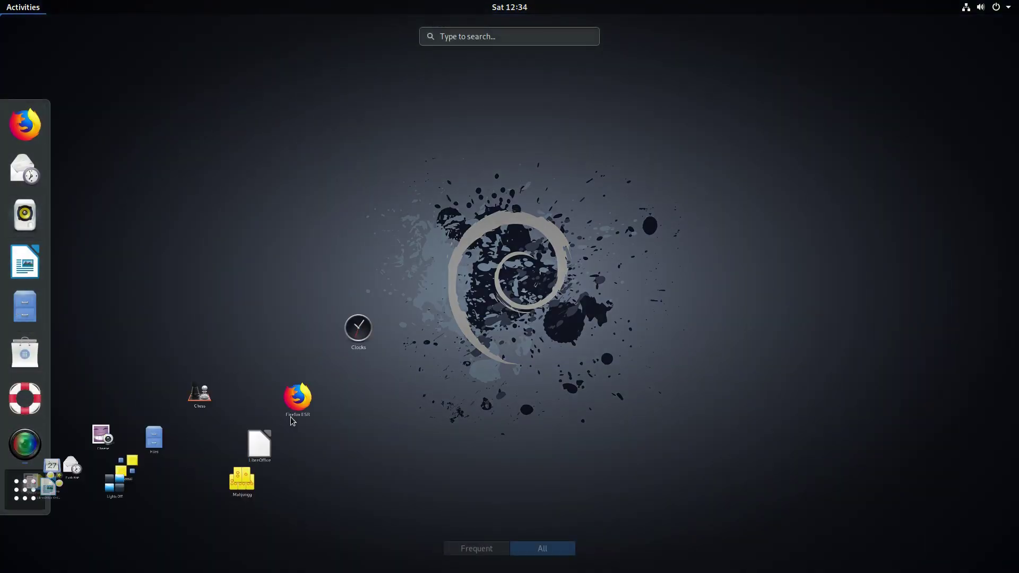
{"action": "scroll", "coordinate": [327, 341], "scroll_direction": "down", "scroll_amount": 1}
{"action": "scroll", "coordinate": [327, 341], "scroll_direction": "up", "scroll_amount": 1}
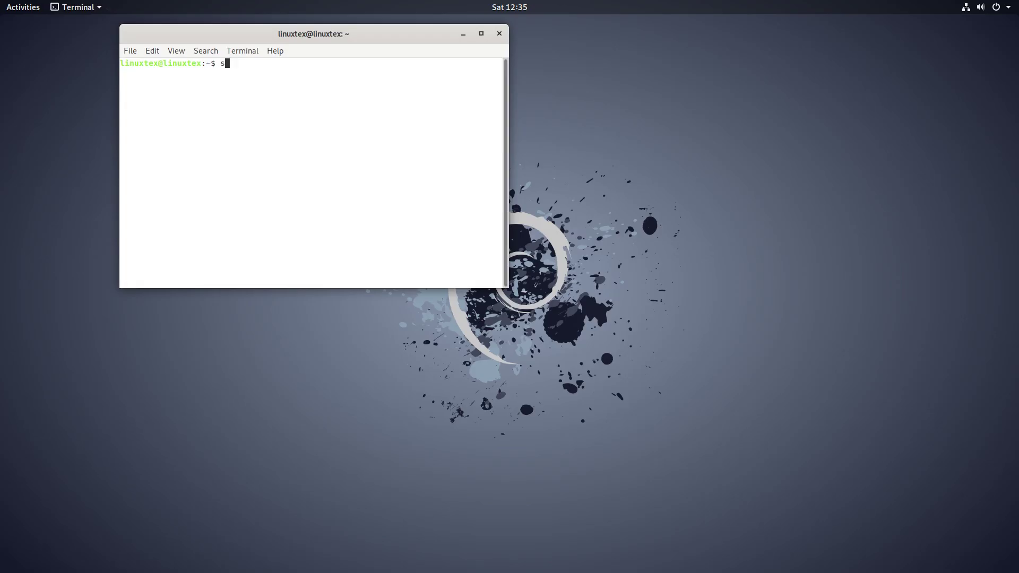
Step: Become root with su and run apt install numix-gtk-theme numix-icon-theme-circle
{"action": "type", "text": "u"}
{"action": "key", "text": "Return"}
{"action": "key", "text": "Return"}
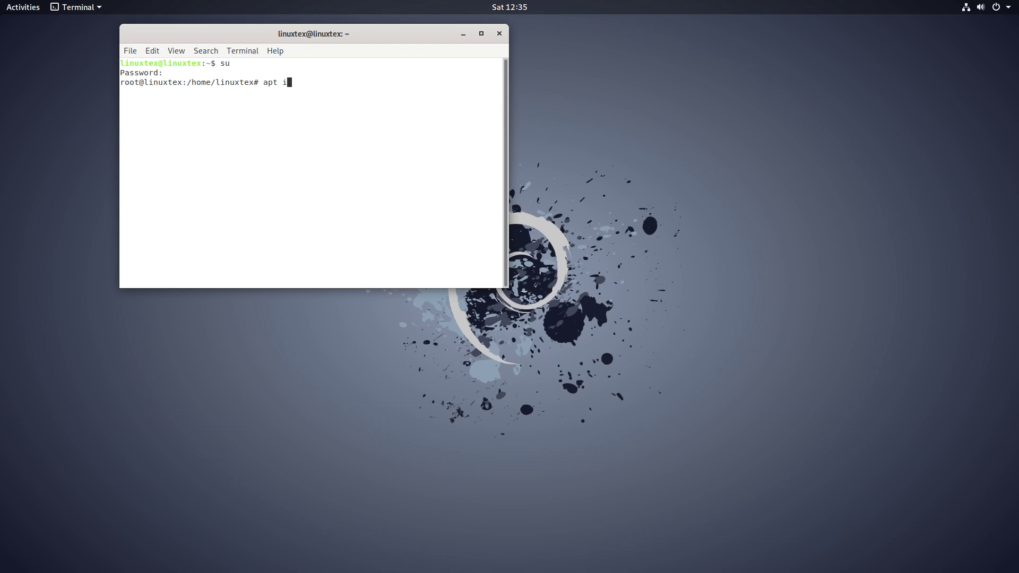
{"action": "type", "text": "apt install numix-gtk-theme numix-icon-theme-circle"}
{"action": "key", "text": "Return"}
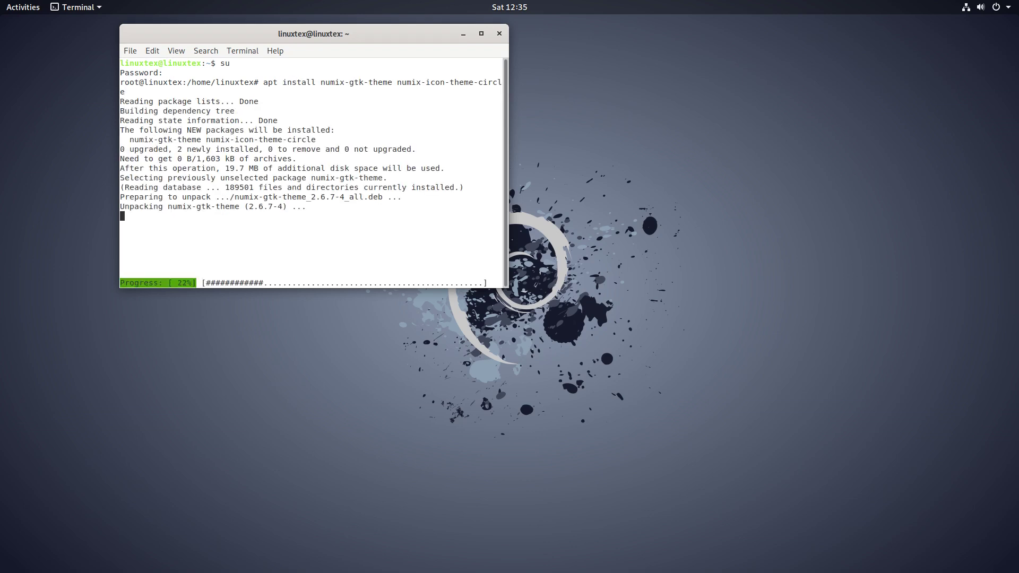
Step: Close the terminal and launch GNOME Tweaks via an Activities search for 'twe'
{"action": "left_click", "coordinate": [499, 34]}
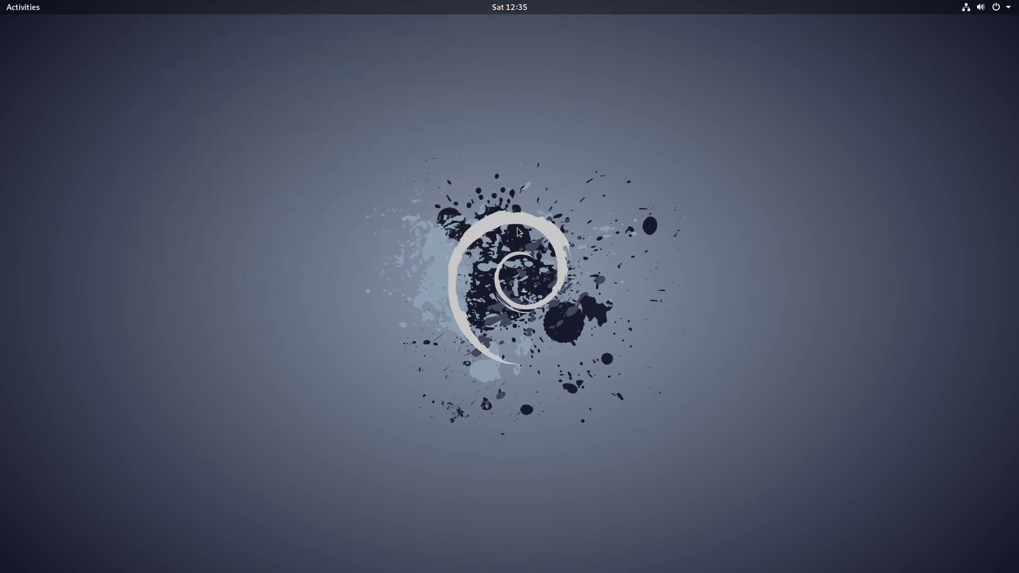
{"action": "key", "text": "super"}
{"action": "type", "text": "twe"}
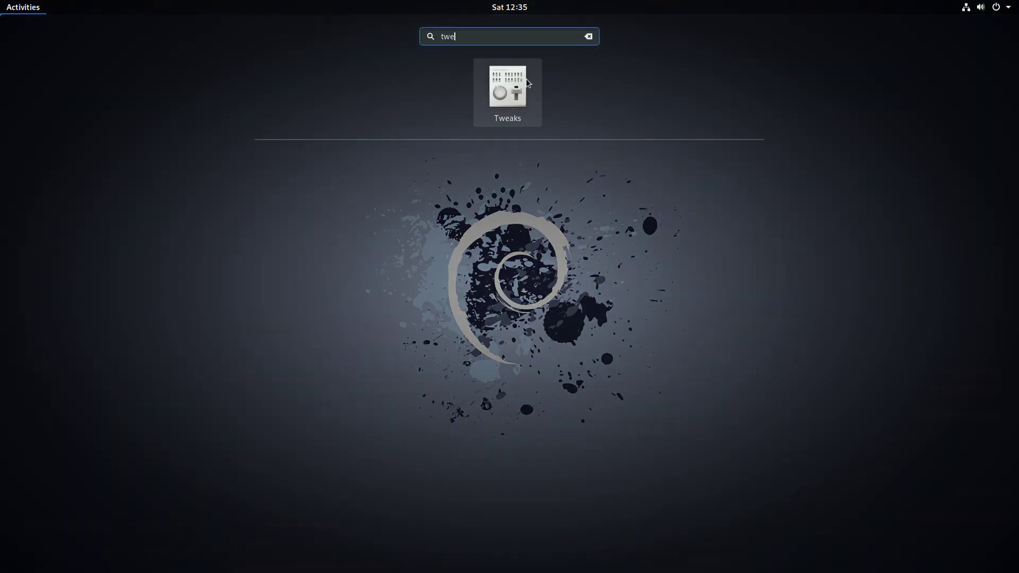
{"action": "left_click", "coordinate": [526, 80]}
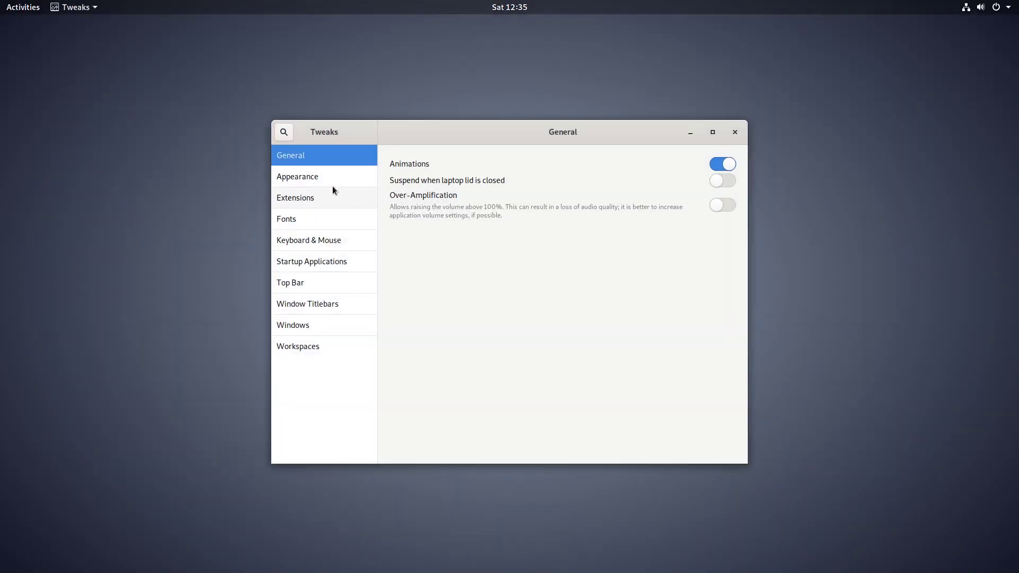
Step: Under Appearance, set Applications to Numix and Icons to Numix-Circle, then quit Tweaks
{"action": "left_click", "coordinate": [325, 180]}
{"action": "left_click", "coordinate": [666, 186]}
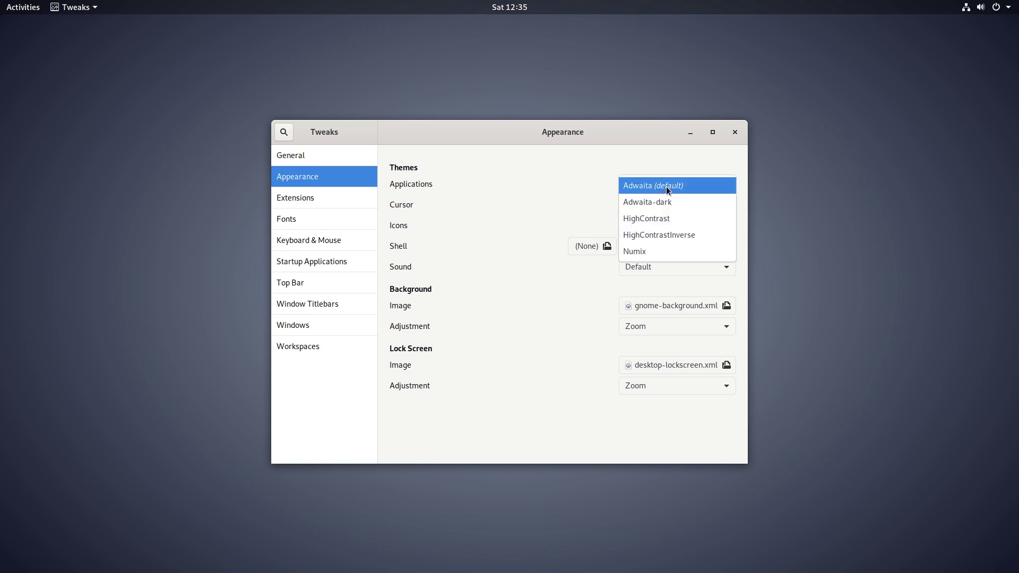
{"action": "left_click", "coordinate": [654, 250]}
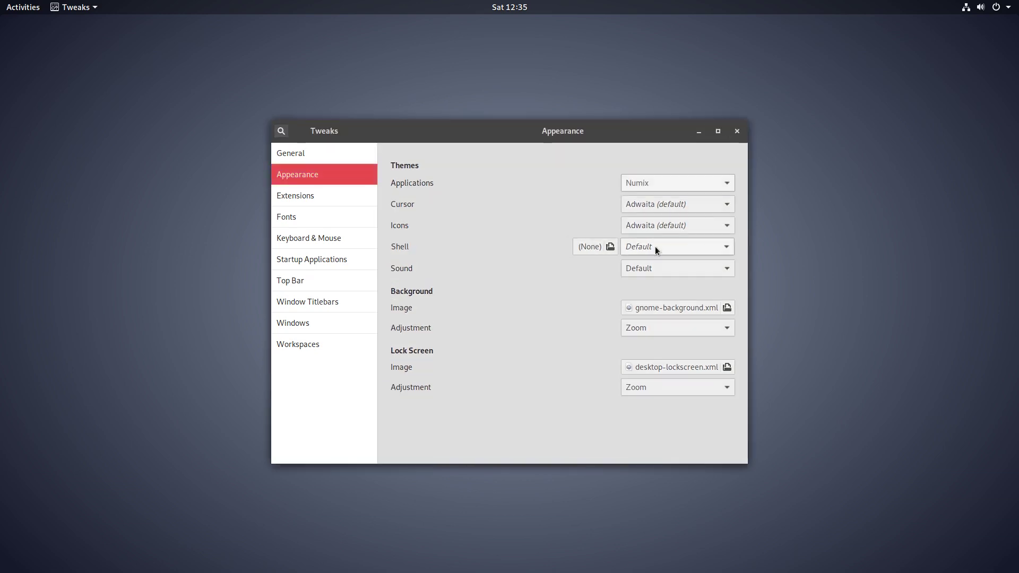
{"action": "left_click", "coordinate": [671, 227]}
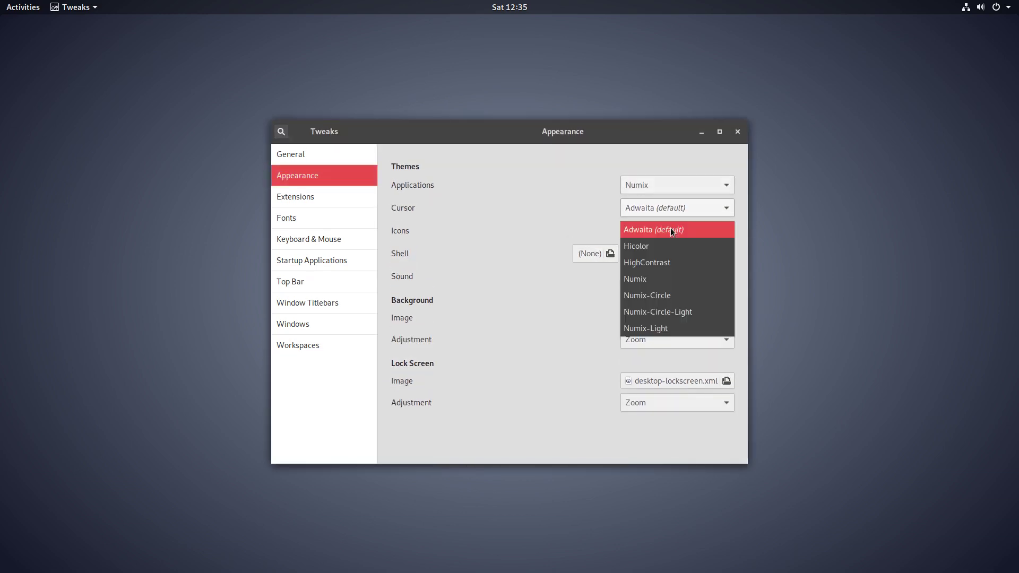
{"action": "left_click", "coordinate": [679, 301]}
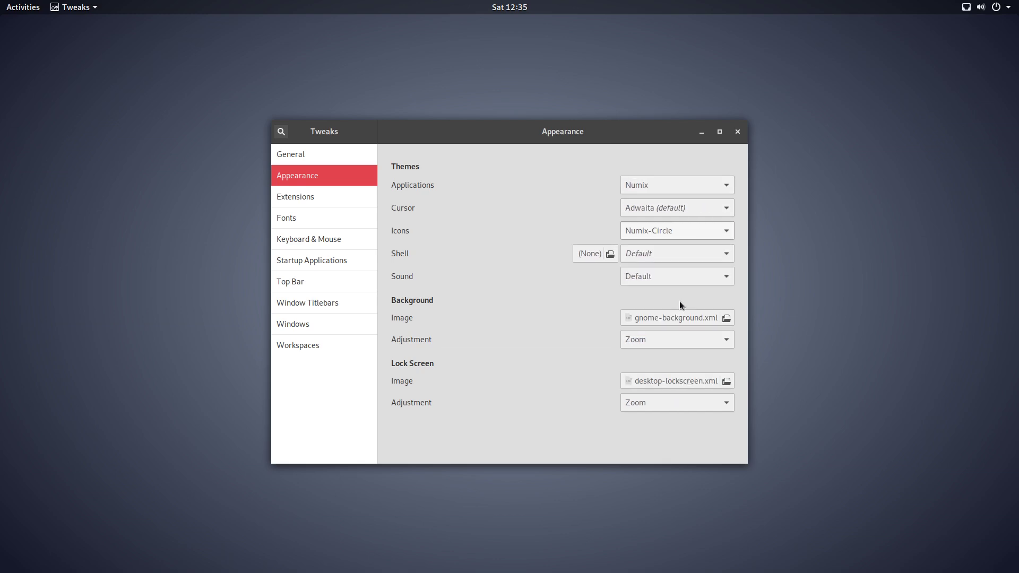
{"action": "key", "text": "ctrl+q"}
Step: Set the clock image in Downloads as the desktop wallpaper and close the Files window
{"action": "key", "text": "super+a"}
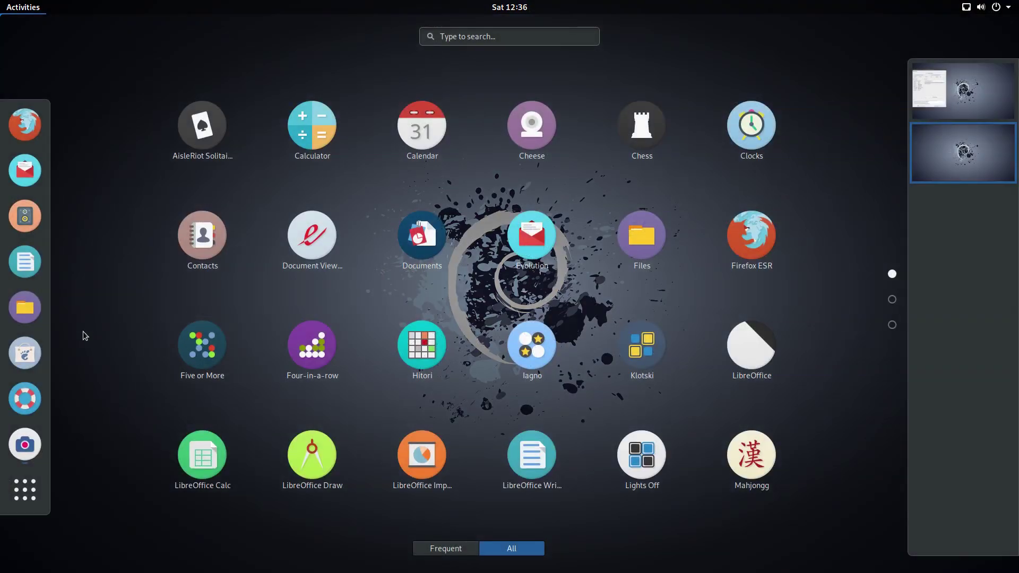
{"action": "left_click", "coordinate": [47, 312]}
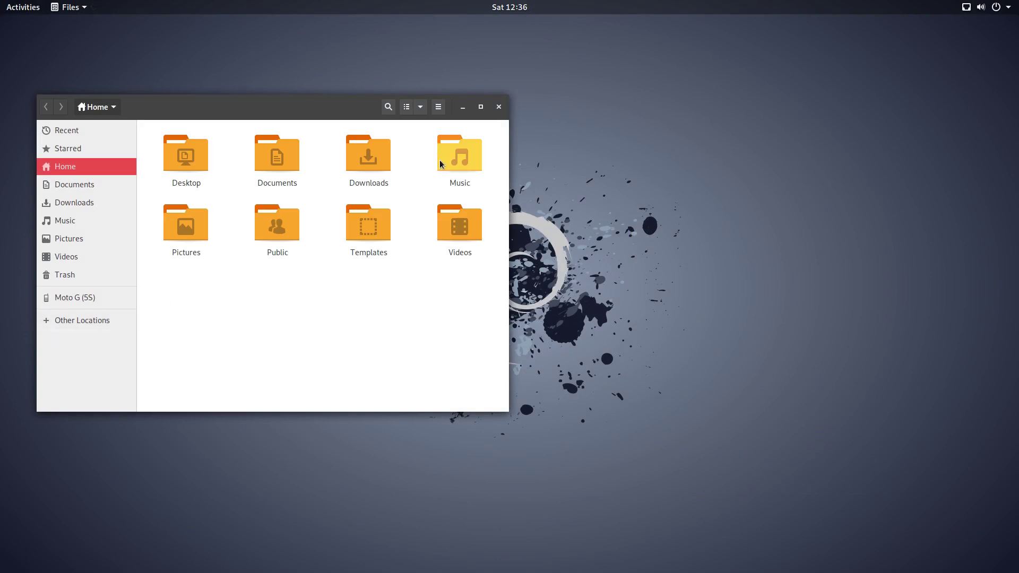
{"action": "double_click", "coordinate": [372, 178]}
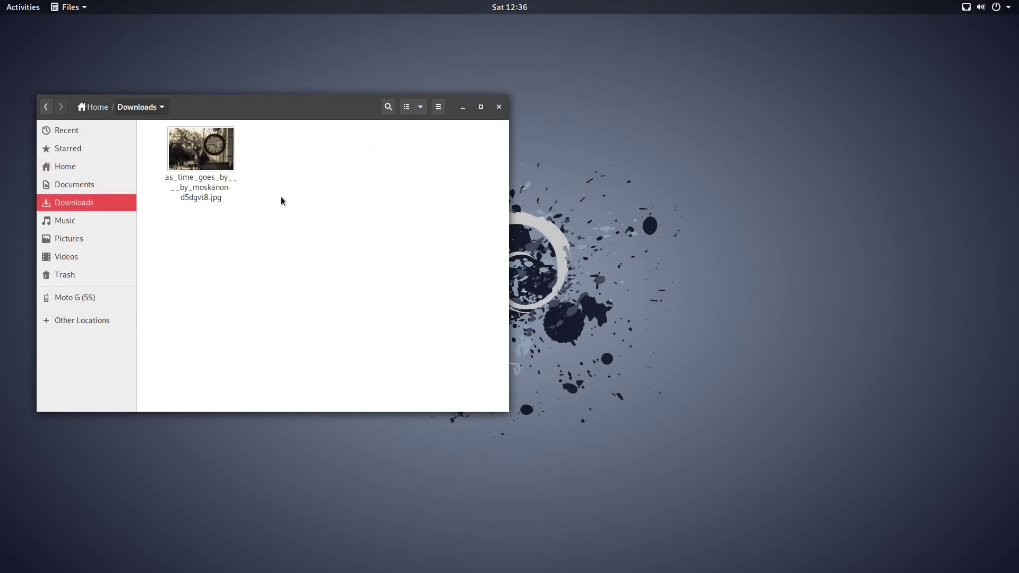
{"action": "right_click", "coordinate": [205, 143]}
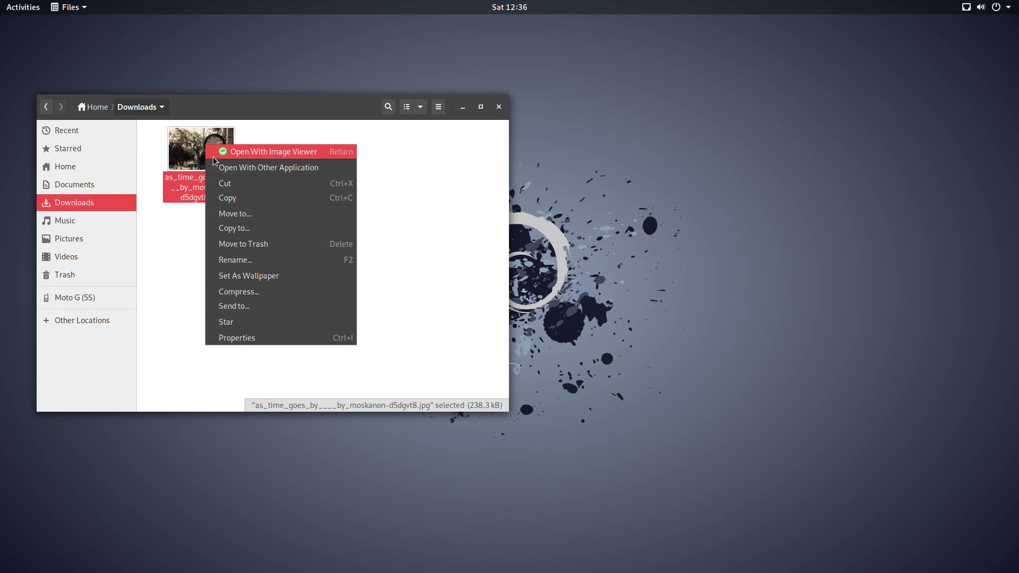
{"action": "left_click", "coordinate": [241, 274]}
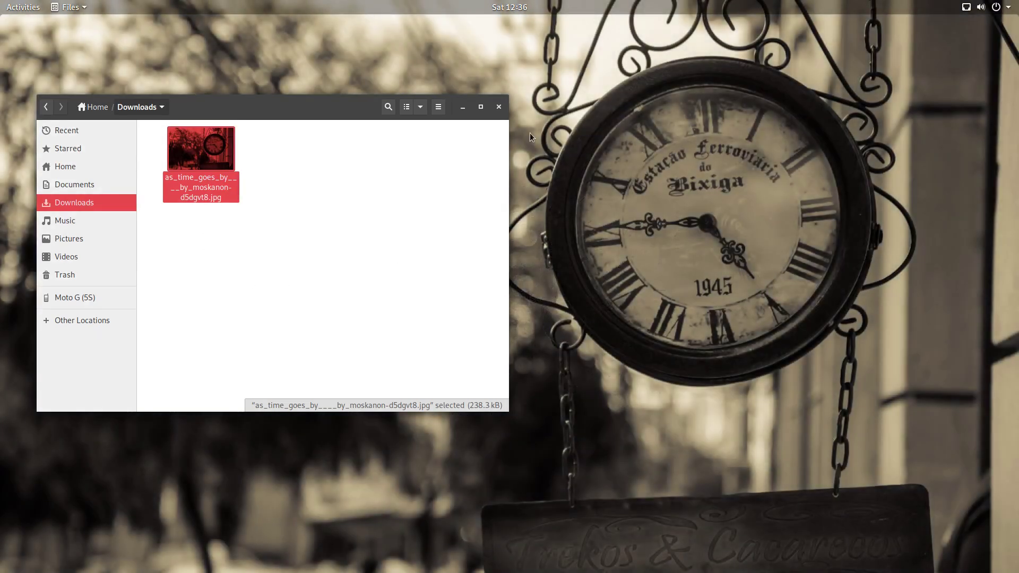
{"action": "left_click", "coordinate": [499, 107]}
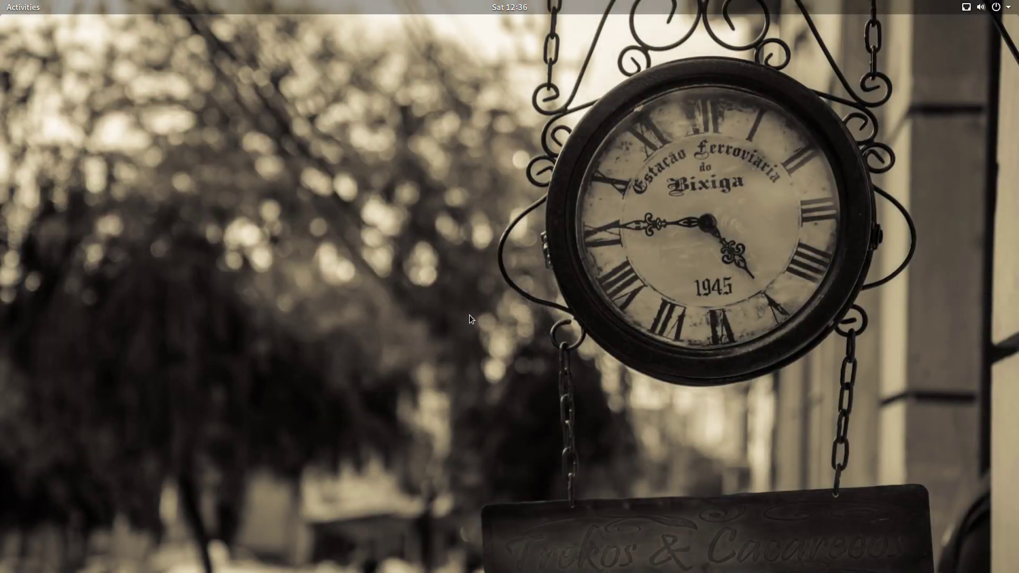
{"action": "key", "text": "super+a"}
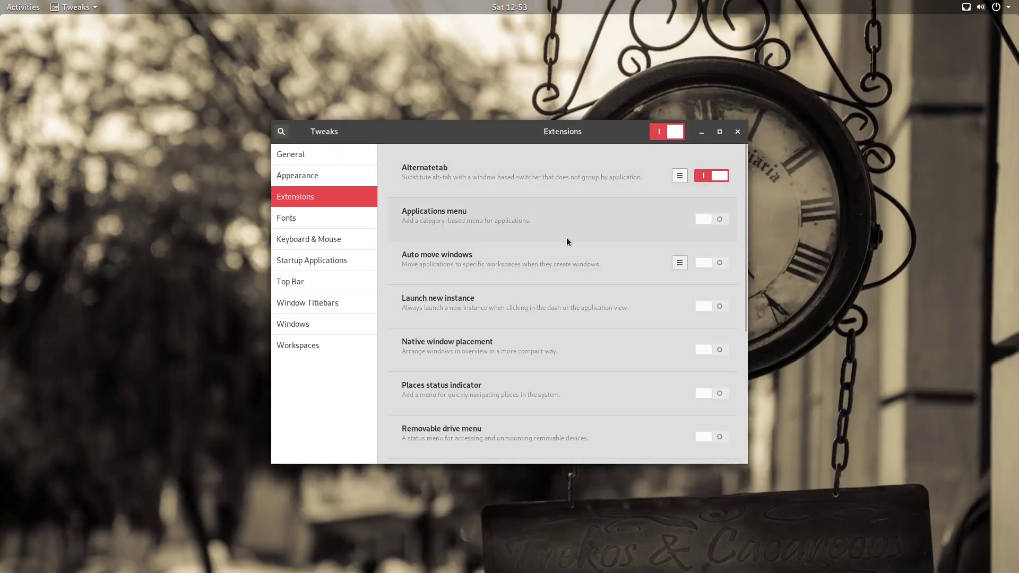
Step: Turn on the Applications menu extension, check its top-bar menu, then turn it back off
{"action": "left_click", "coordinate": [716, 218]}
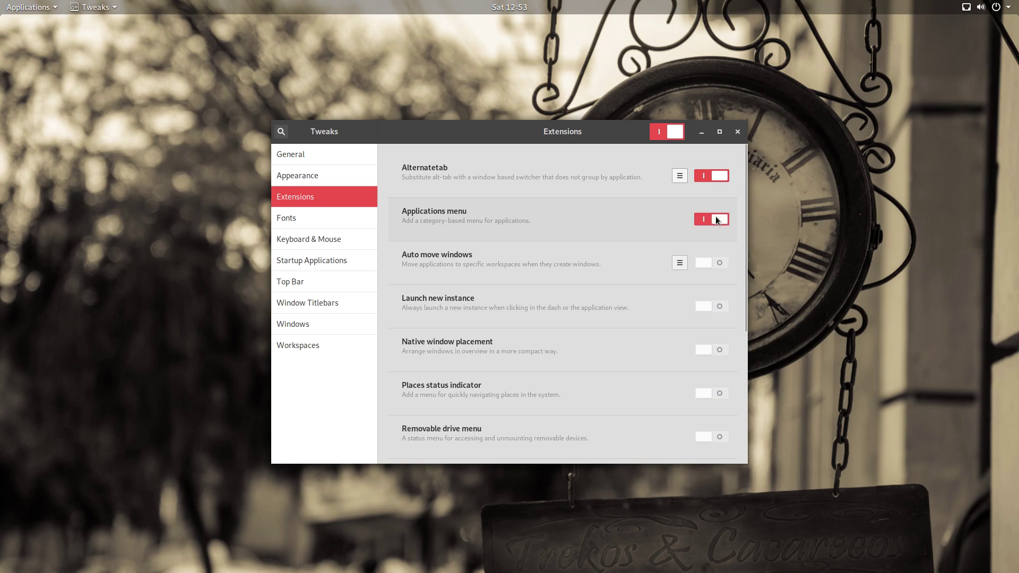
{"action": "left_click", "coordinate": [29, 7]}
{"action": "left_click", "coordinate": [29, 7]}
{"action": "left_click", "coordinate": [700, 219]}
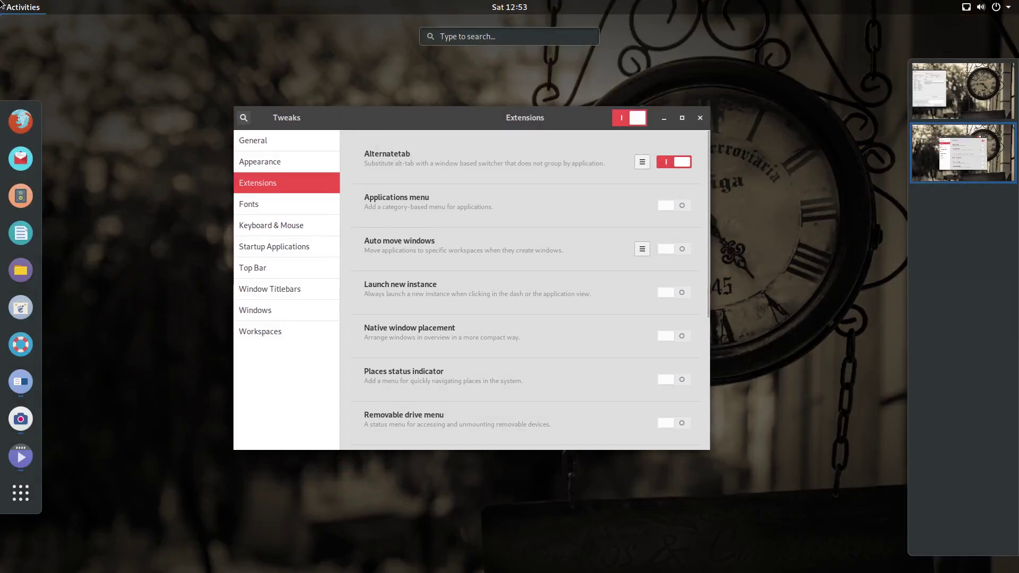
Step: Launch GNOME Software from the dash
{"action": "scroll", "coordinate": [531, 281], "scroll_direction": "down", "scroll_amount": 2}
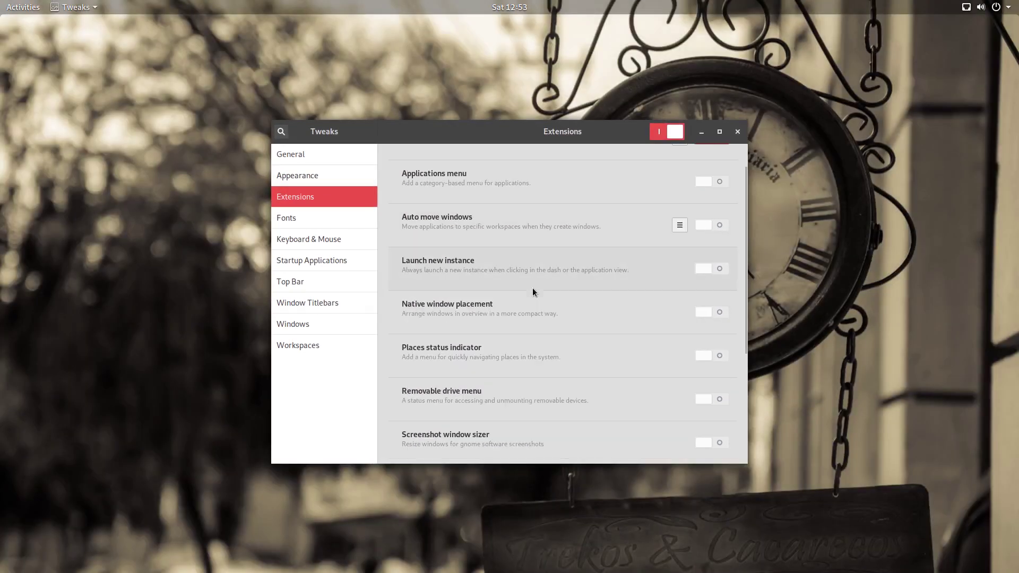
{"action": "key", "text": "super"}
{"action": "left_click", "coordinate": [20, 295]}
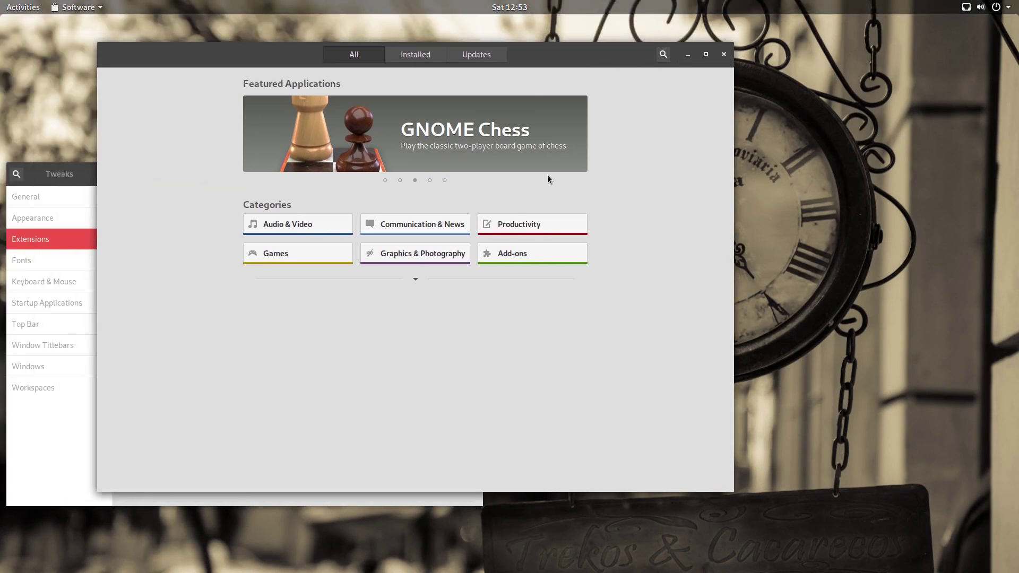
Step: Find Dash to Dock among the Add-ons' Shell Extensions and install it
{"action": "left_click", "coordinate": [532, 251]}
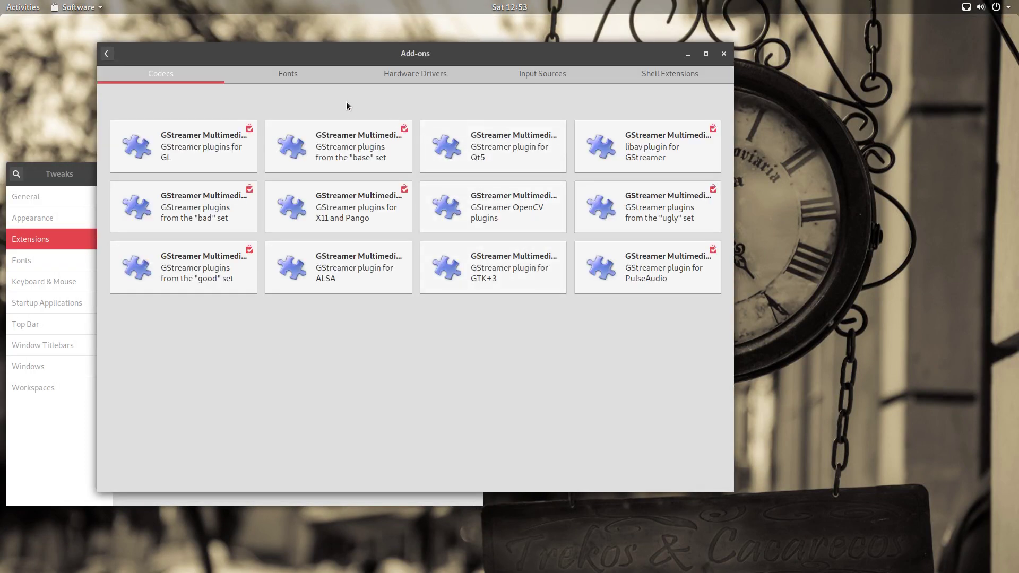
{"action": "left_click", "coordinate": [670, 74]}
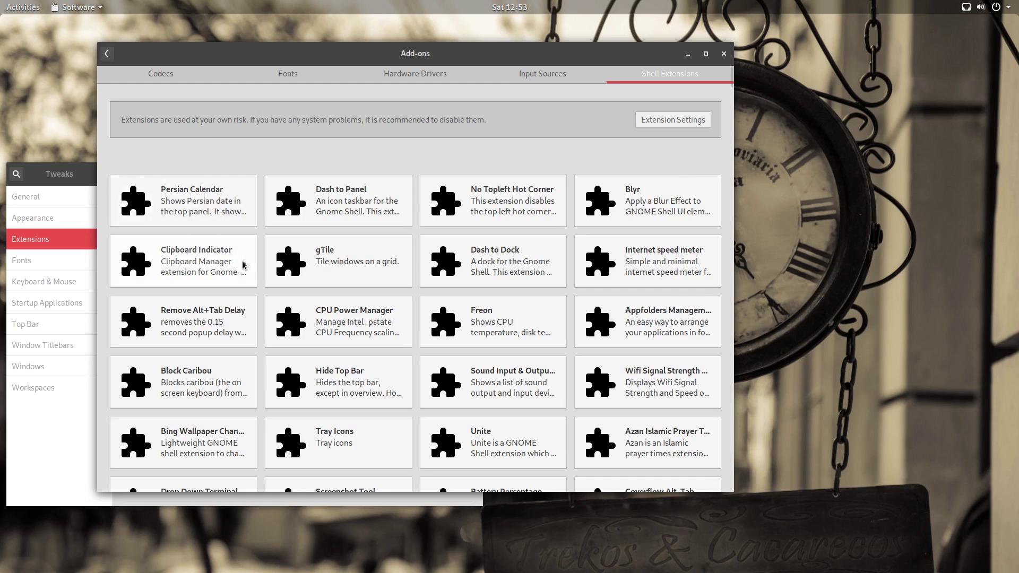
{"action": "scroll", "coordinate": [242, 268], "scroll_direction": "down", "scroll_amount": 5}
{"action": "scroll", "coordinate": [242, 272], "scroll_direction": "down", "scroll_amount": 3}
{"action": "double_click", "coordinate": [498, 54]}
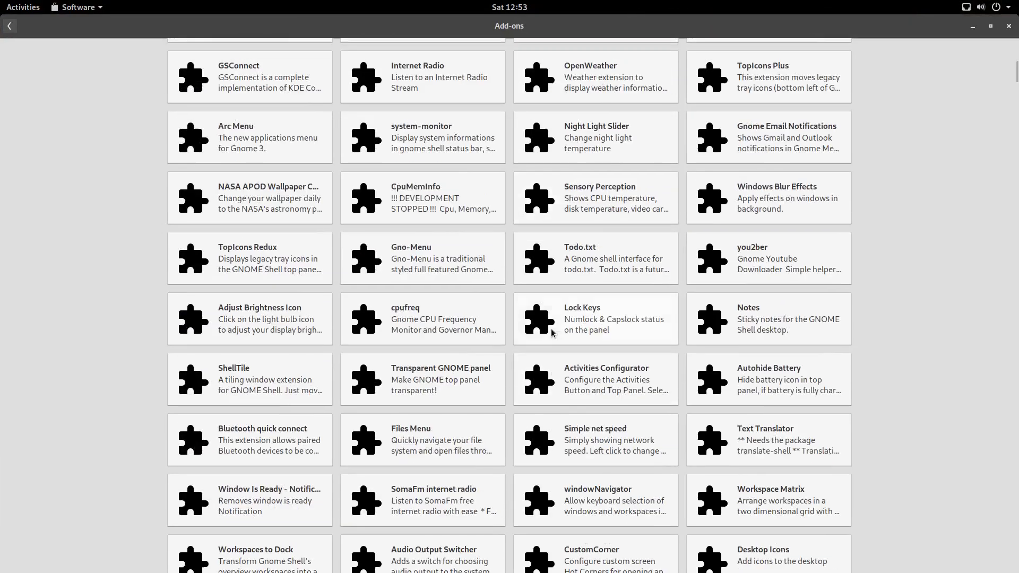
{"action": "scroll", "coordinate": [551, 332], "scroll_direction": "down", "scroll_amount": 5}
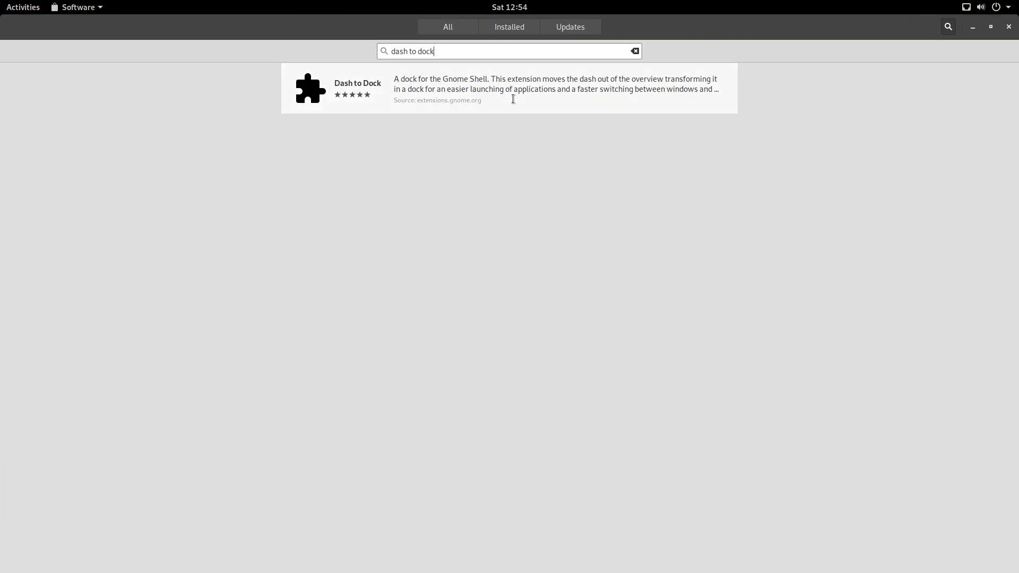
{"action": "left_click", "coordinate": [511, 98]}
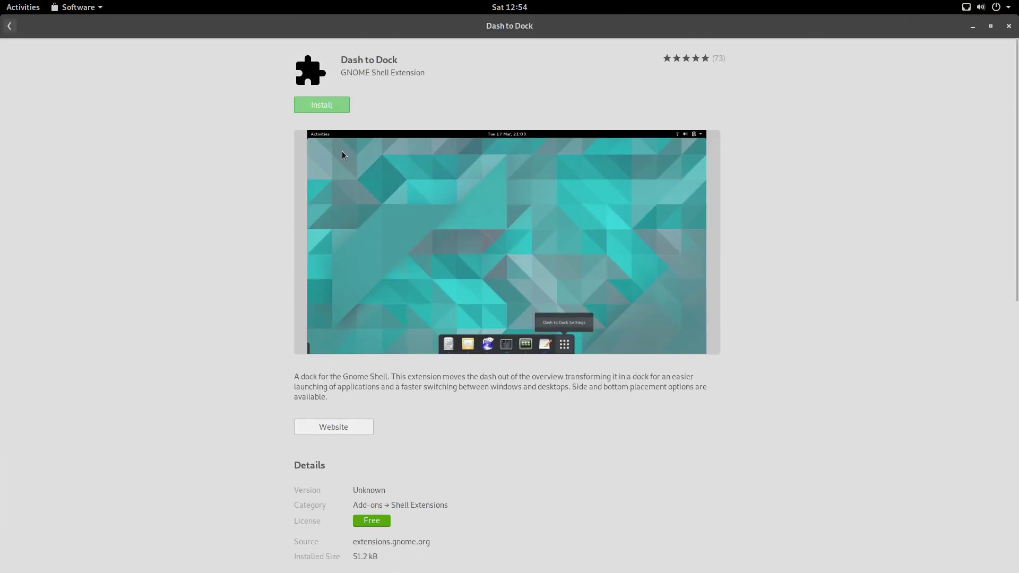
{"action": "left_click", "coordinate": [329, 111]}
{"action": "left_click", "coordinate": [521, 307]}
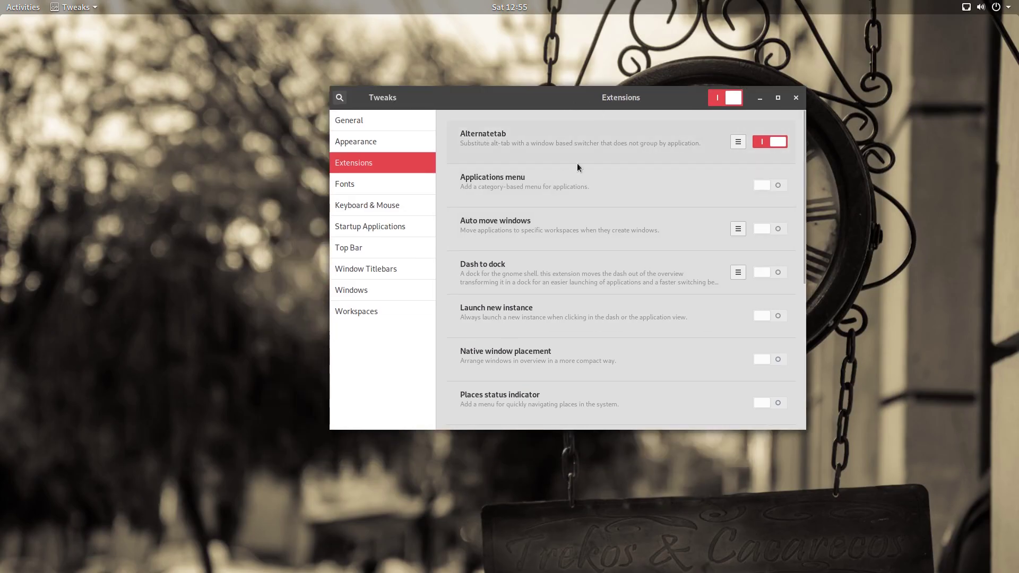
Step: Enable Dash to Dock, then place the dock at the bottom with about 48 px icons
{"action": "left_click", "coordinate": [770, 273]}
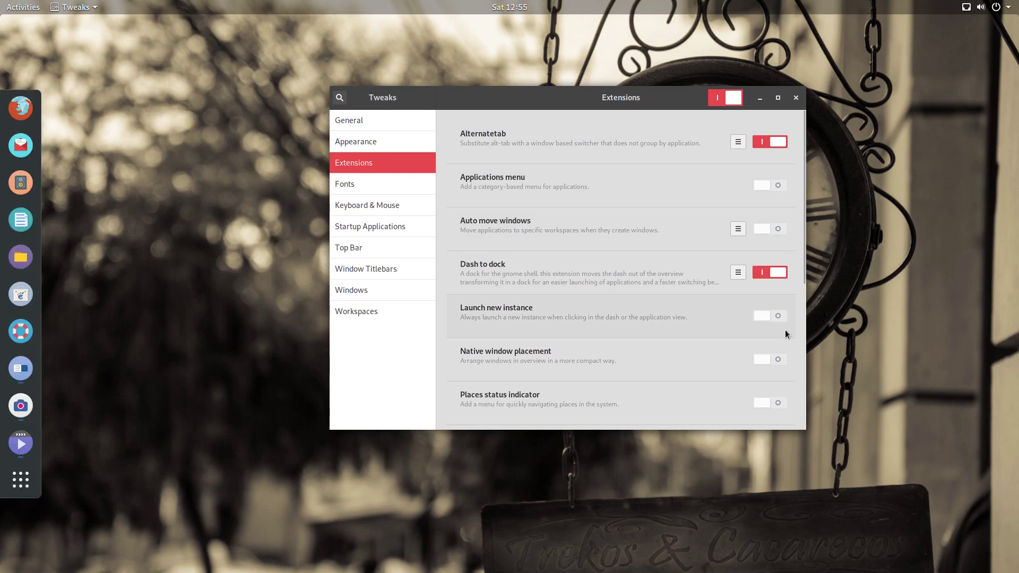
{"action": "key", "text": "alt+F4"}
{"action": "left_click", "coordinate": [87, 467]}
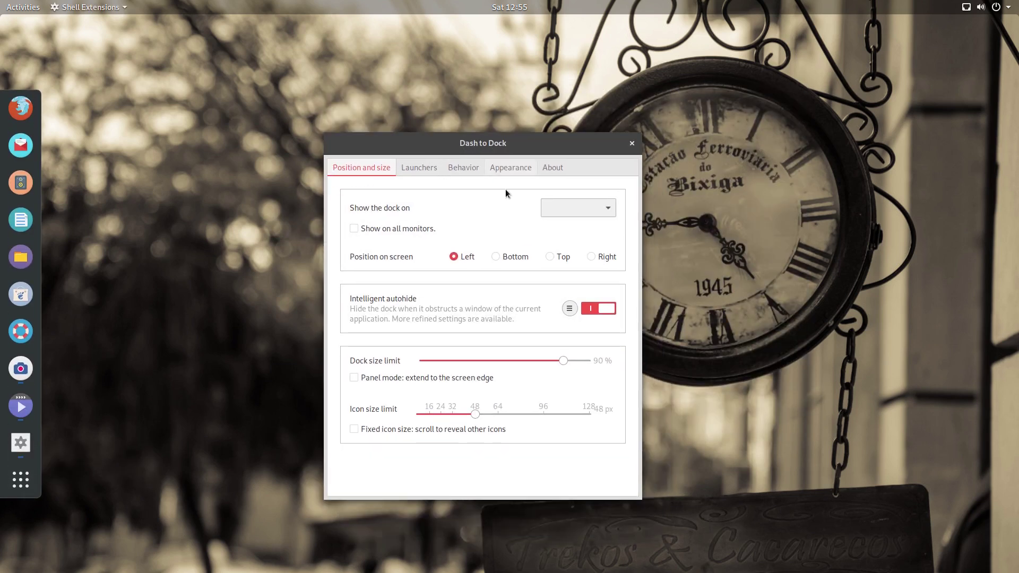
{"action": "left_click", "coordinate": [511, 256]}
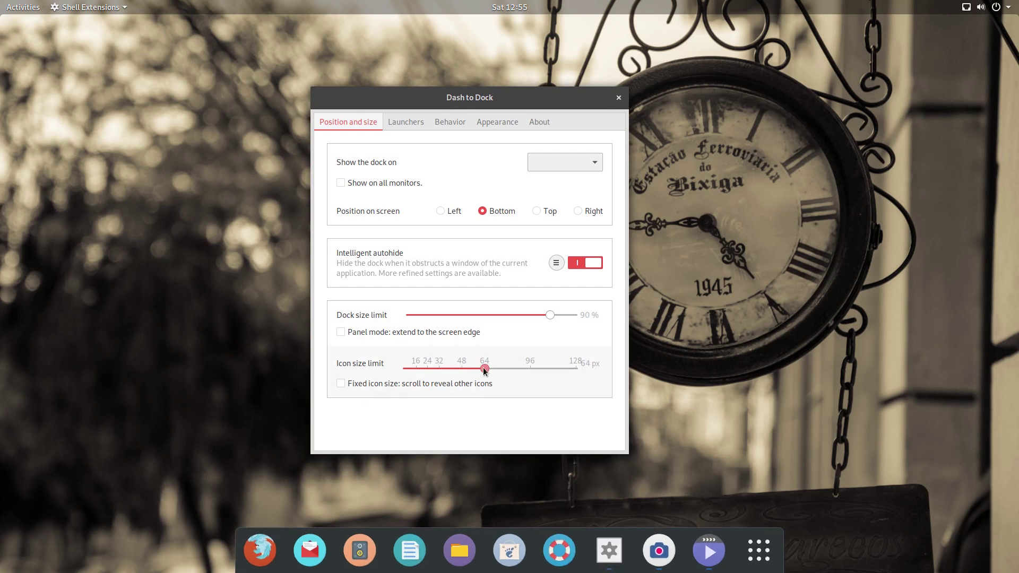
{"action": "left_click_drag", "start_coordinate": [482, 367], "coordinate": [463, 368]}
Step: Keep Minimize as the dock's click action in the behaviour settings
{"action": "left_click", "coordinate": [455, 124]}
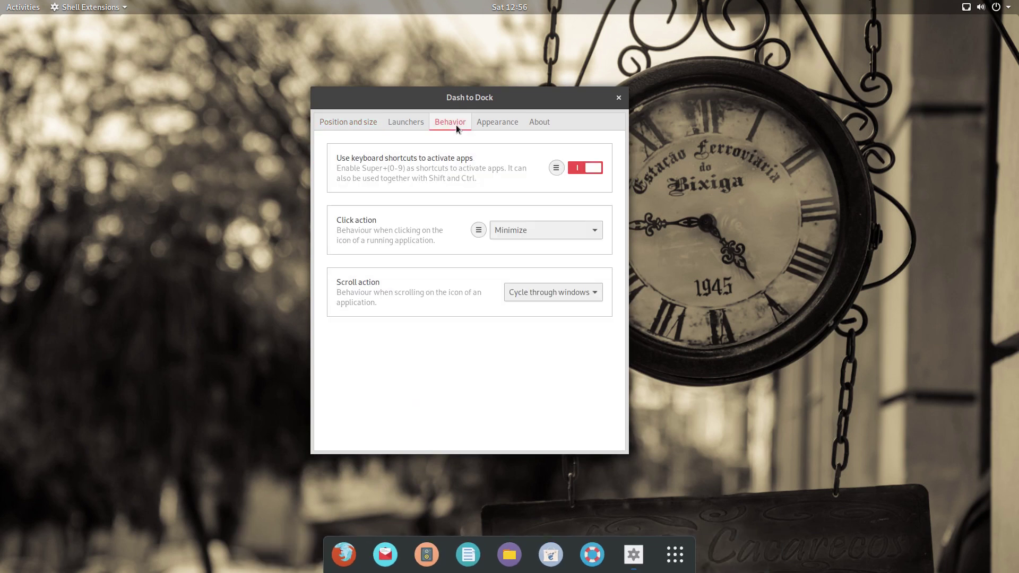
{"action": "left_click", "coordinate": [522, 227]}
{"action": "left_click", "coordinate": [535, 232]}
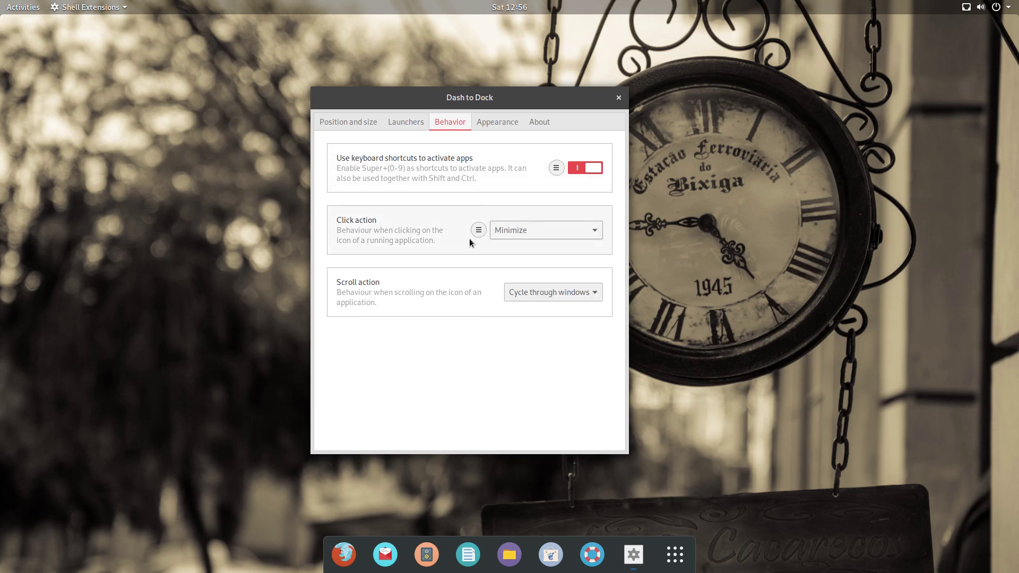
Step: Set the dock's opacity mode to Fixed, adjust its opacity, and close the settings
{"action": "left_click", "coordinate": [496, 123]}
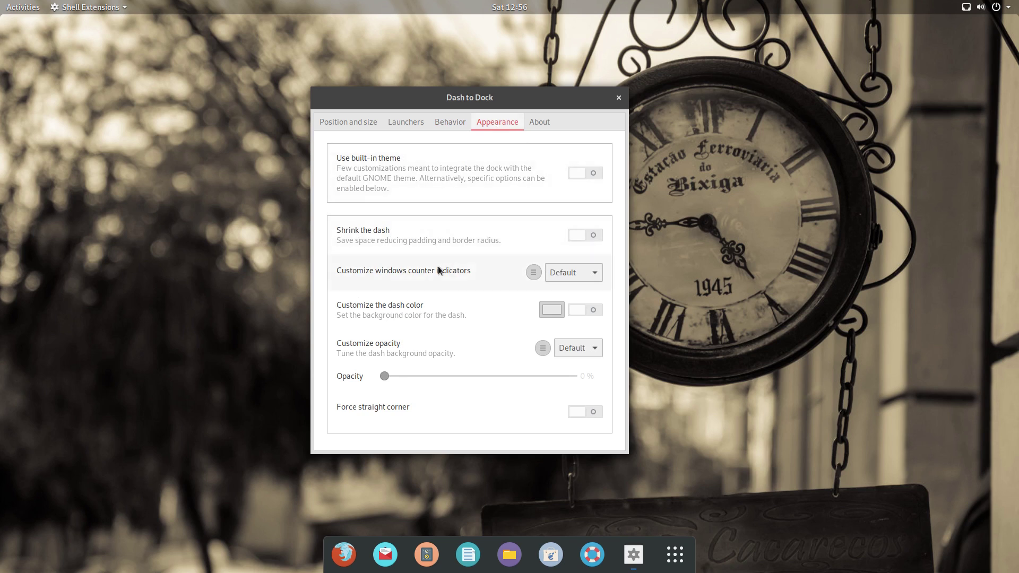
{"action": "left_click", "coordinate": [571, 348]}
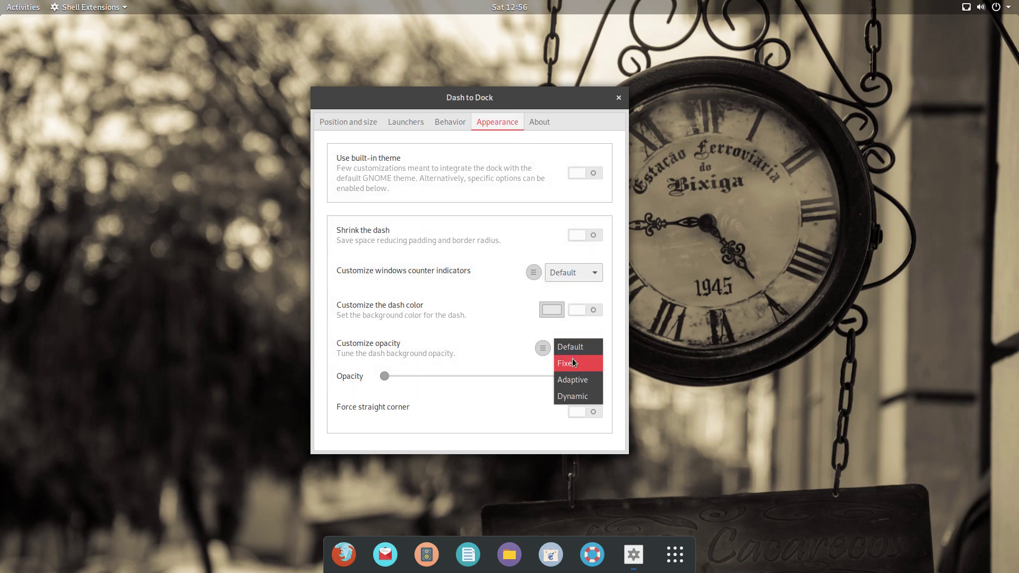
{"action": "left_click", "coordinate": [567, 363]}
{"action": "left_click_drag", "start_coordinate": [385, 377], "coordinate": [502, 377]}
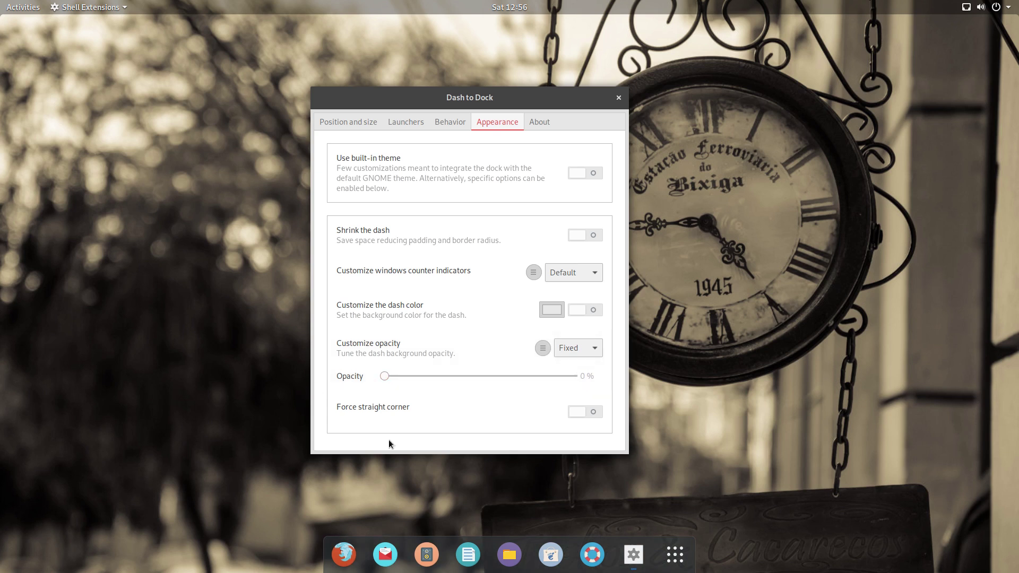
{"action": "key", "text": "alt+F4"}
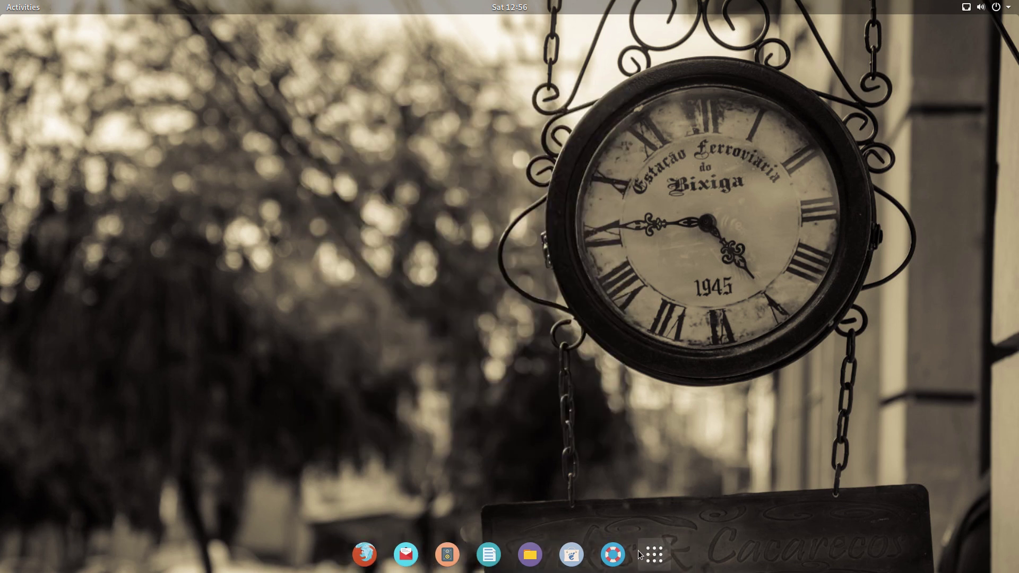
Step: Launch the Music app from the applications grid
{"action": "left_click", "coordinate": [654, 554]}
{"action": "scroll", "coordinate": [581, 391], "scroll_direction": "down", "scroll_amount": 2}
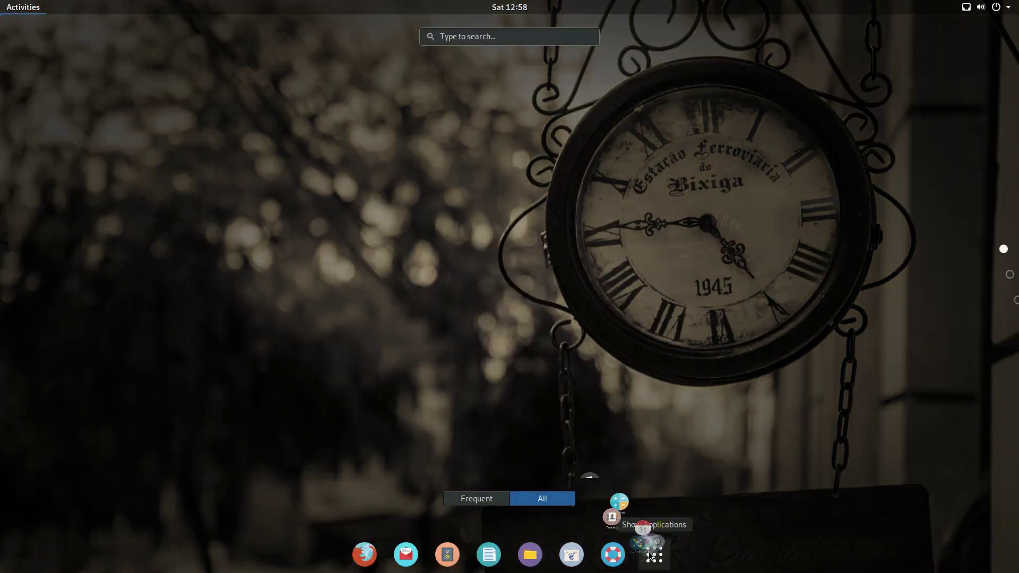
{"action": "scroll", "coordinate": [542, 299], "scroll_direction": "down", "scroll_amount": 1}
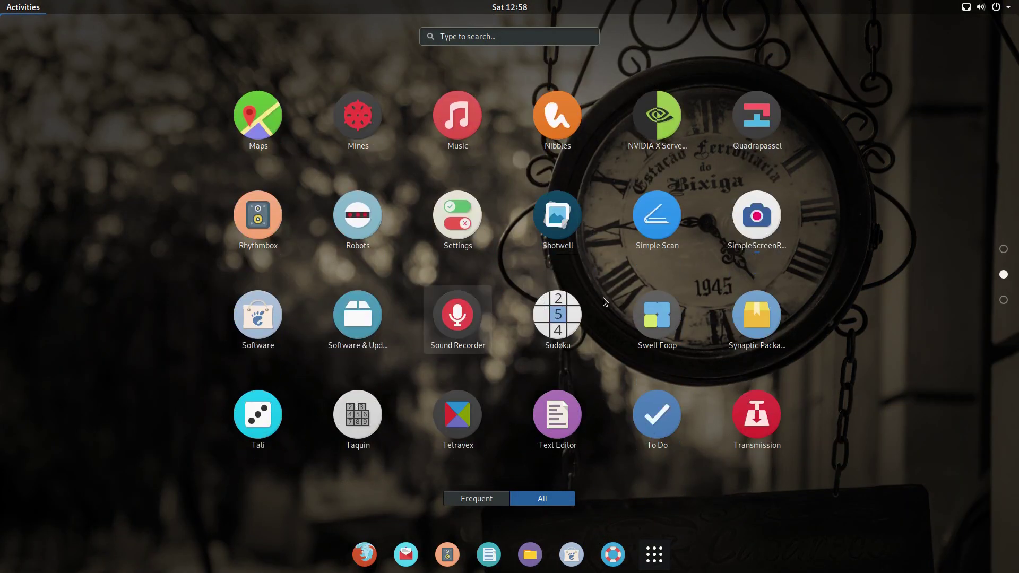
{"action": "left_click", "coordinate": [458, 115]}
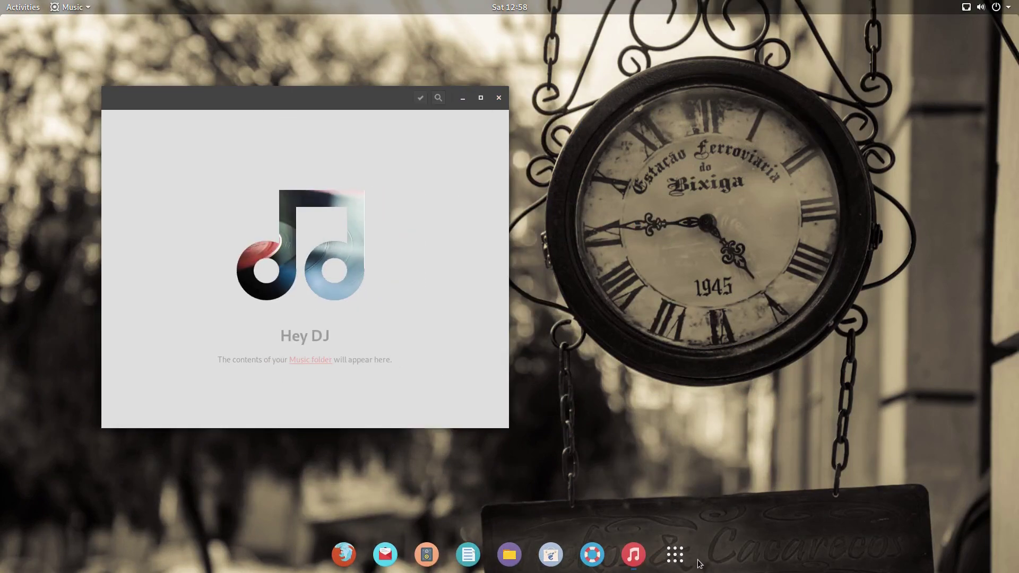
Step: Launch the Weather app from the last page of the applications grid
{"action": "left_click", "coordinate": [675, 554]}
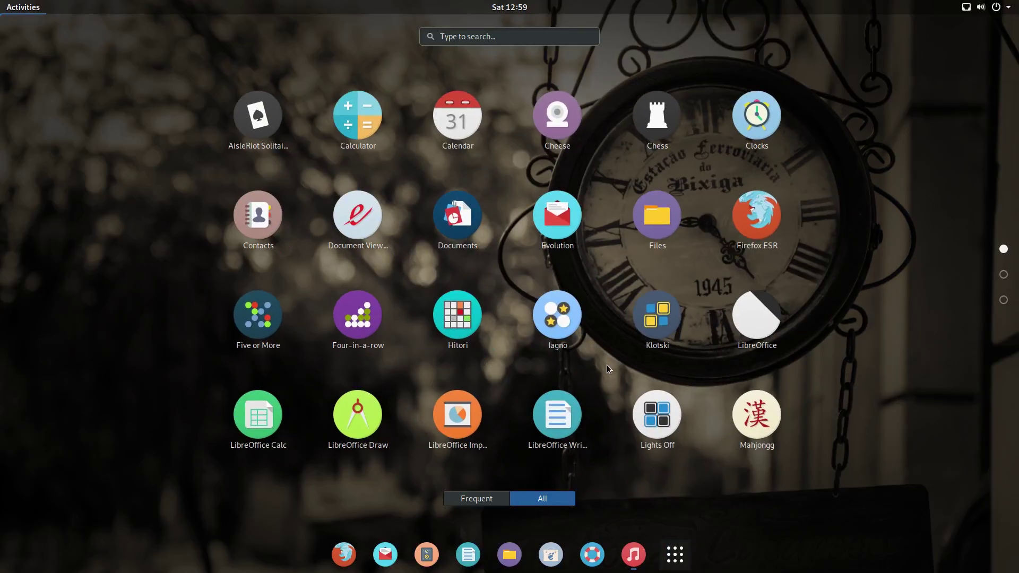
{"action": "scroll", "coordinate": [607, 365], "scroll_direction": "down", "scroll_amount": 2}
{"action": "left_click", "coordinate": [556, 115]}
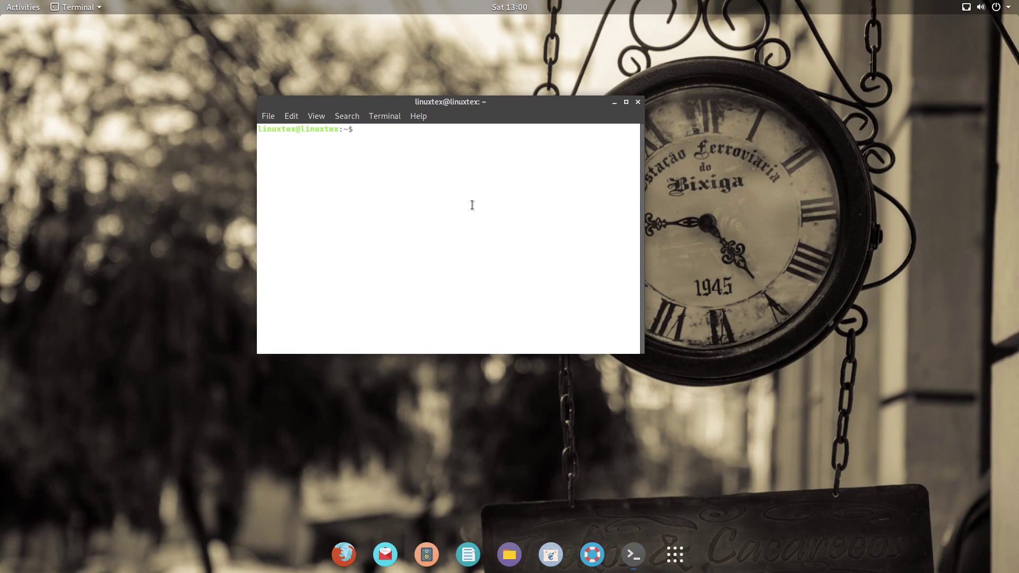
Step: As root, install nvidia-detect and run it to find the GTX 1050 Ti's recommended driver
{"action": "type", "text": "su"}
{"action": "key", "text": "Return"}
{"action": "key", "text": "Return"}
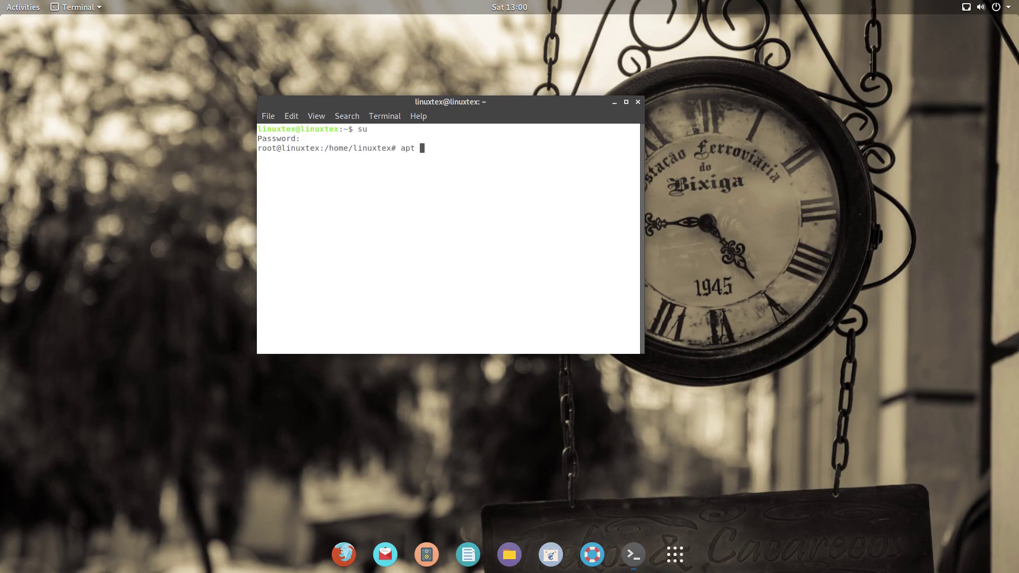
{"action": "type", "text": "apt install nvidia-detect"}
{"action": "key", "text": "Return"}
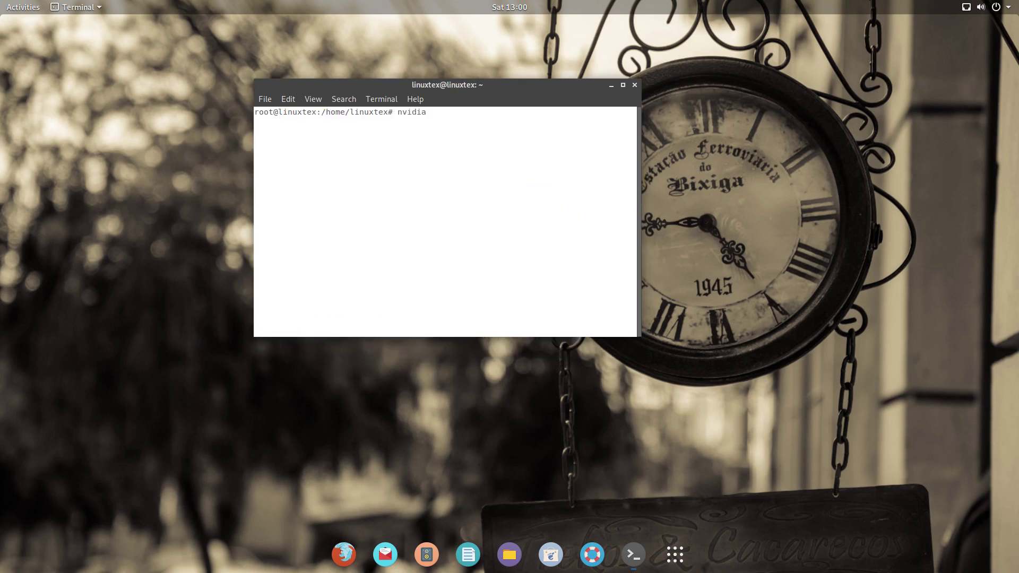
{"action": "type", "text": "-detect"}
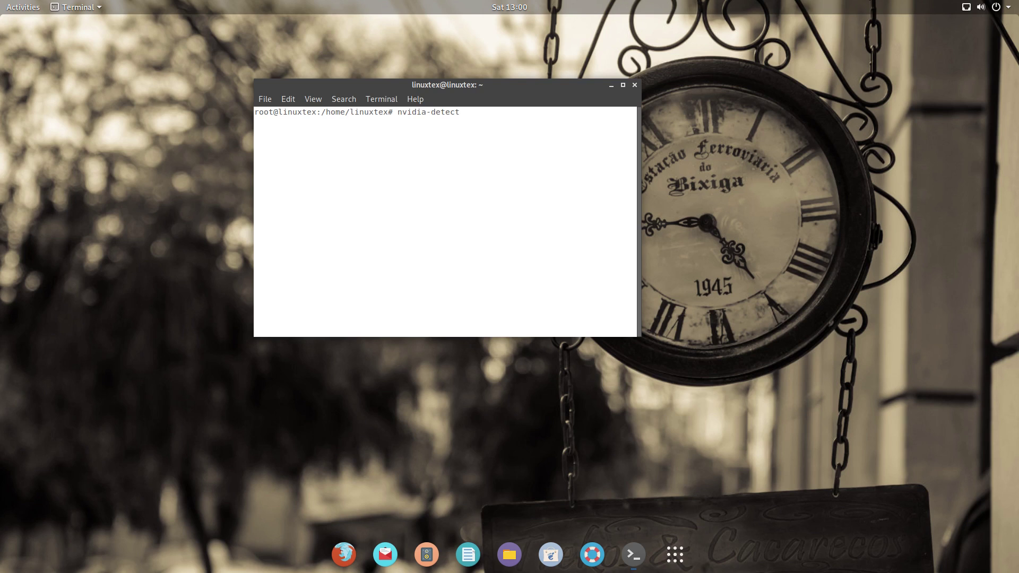
{"action": "key", "text": "Return"}
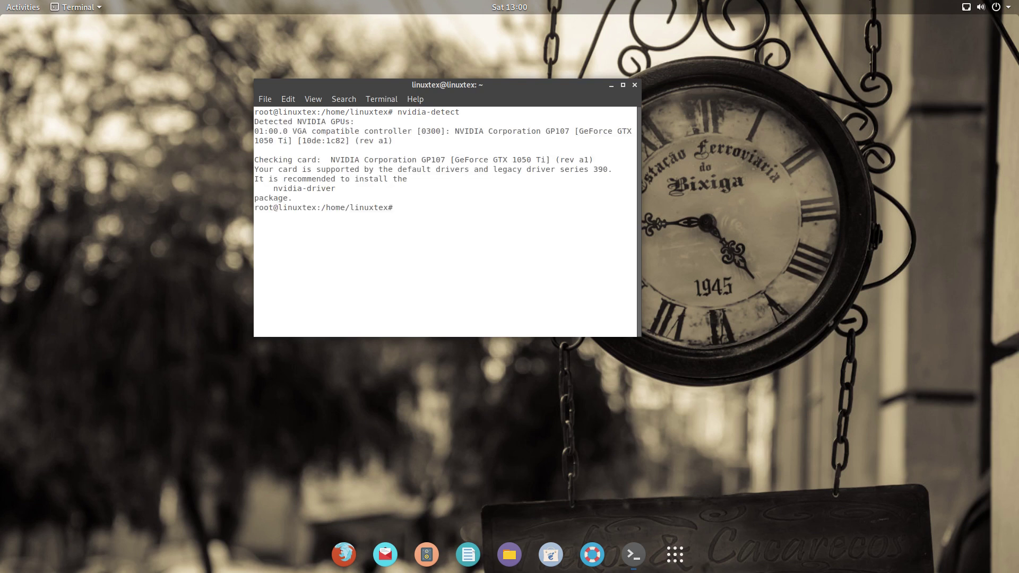
Step: Copy the recommended nvidia-driver name and paste it into an apt install command
{"action": "left_click_drag", "start_coordinate": [275, 189], "coordinate": [336, 189]}
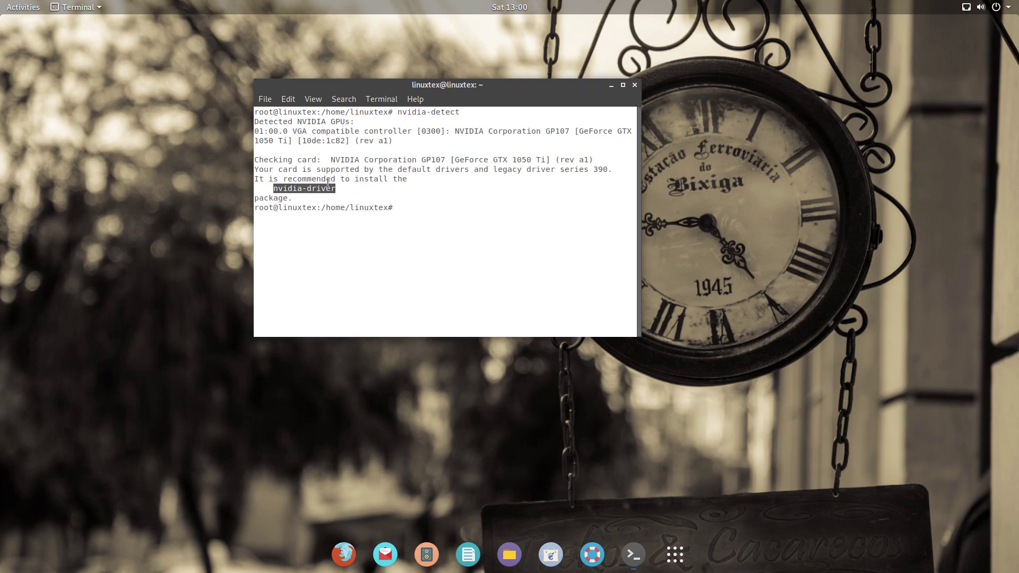
{"action": "right_click", "coordinate": [313, 189]}
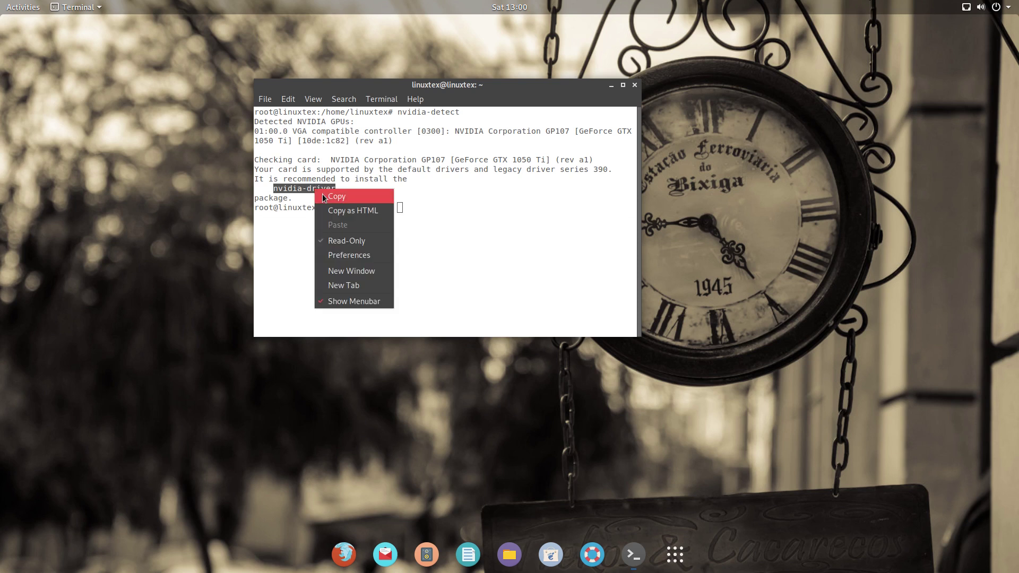
{"action": "left_click", "coordinate": [325, 197]}
{"action": "type", "text": "apt install"}
{"action": "right_click", "coordinate": [465, 206]}
{"action": "left_click", "coordinate": [498, 240]}
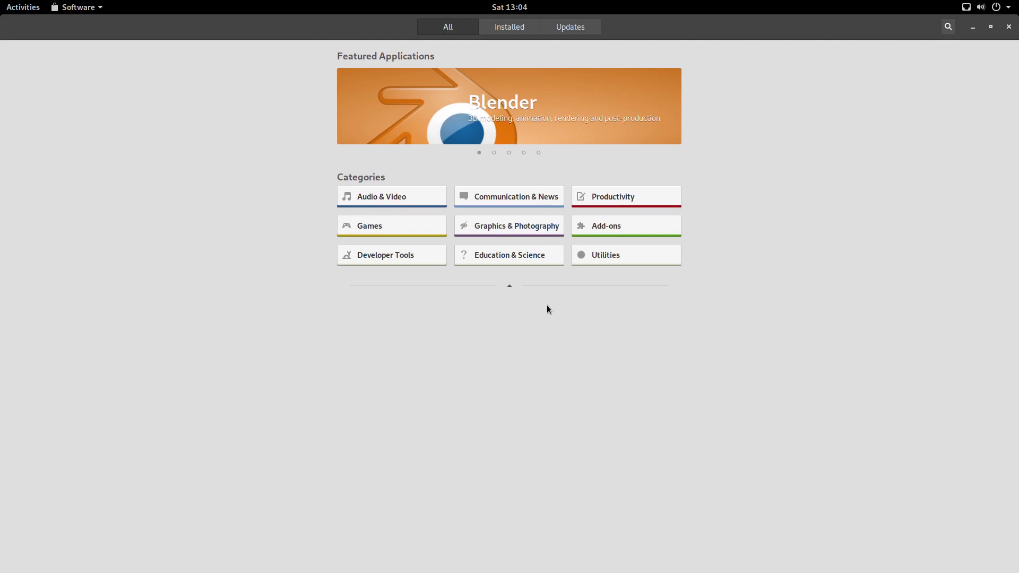
Step: Browse the Audio & Video category and view VLC's details, then return to the overview
{"action": "left_click", "coordinate": [406, 204]}
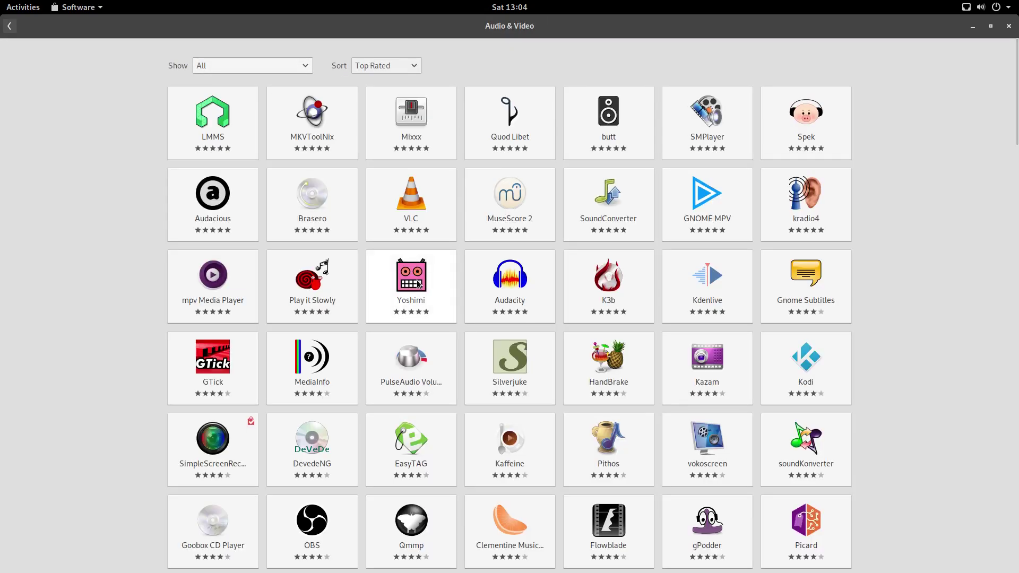
{"action": "scroll", "coordinate": [418, 284], "scroll_direction": "down", "scroll_amount": 8}
{"action": "scroll", "coordinate": [418, 284], "scroll_direction": "up", "scroll_amount": 5}
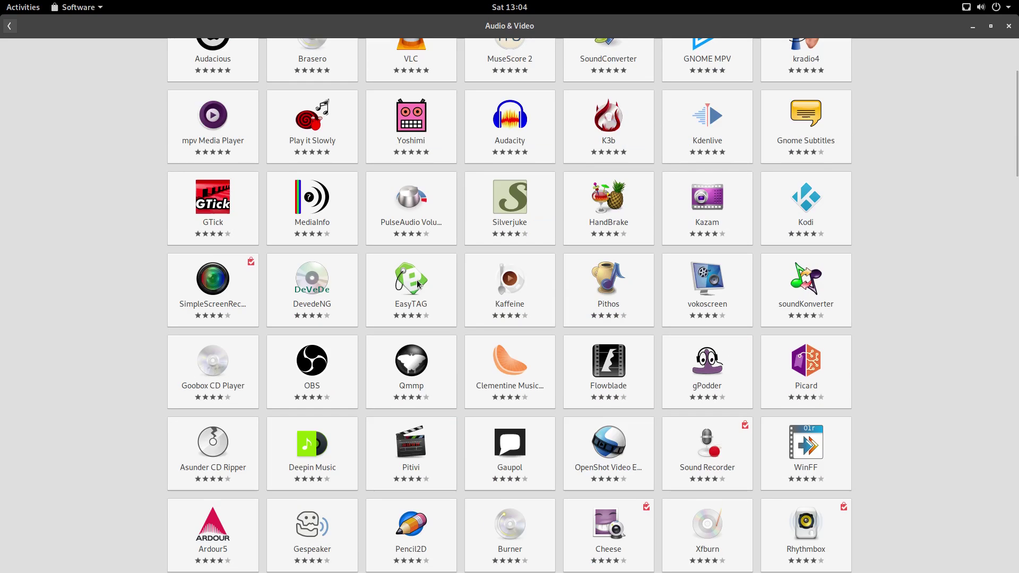
{"action": "scroll", "coordinate": [418, 284], "scroll_direction": "up", "scroll_amount": 3}
{"action": "left_click", "coordinate": [417, 207]}
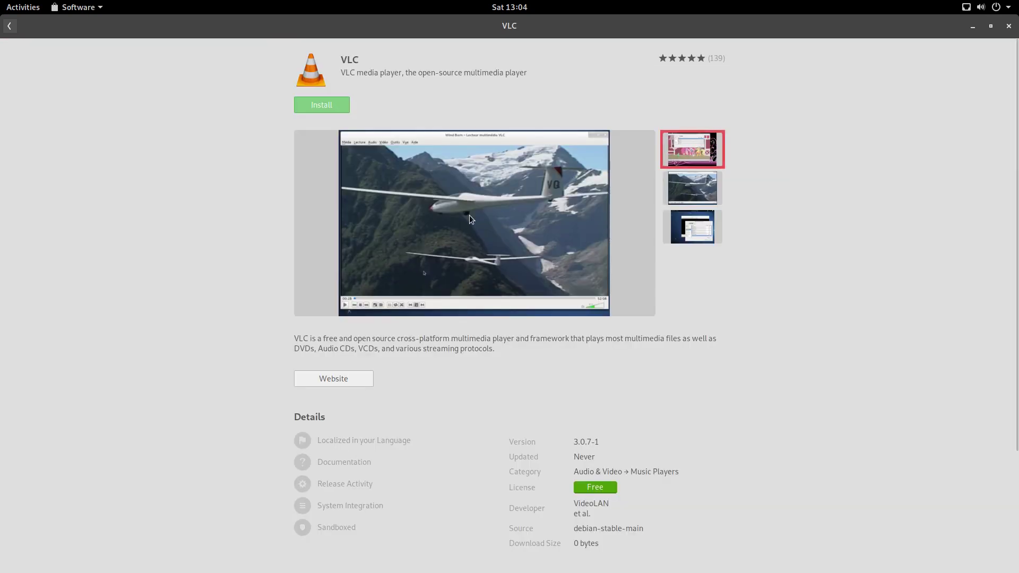
{"action": "left_click", "coordinate": [9, 26]}
{"action": "scroll", "coordinate": [111, 277], "scroll_direction": "down", "scroll_amount": 6}
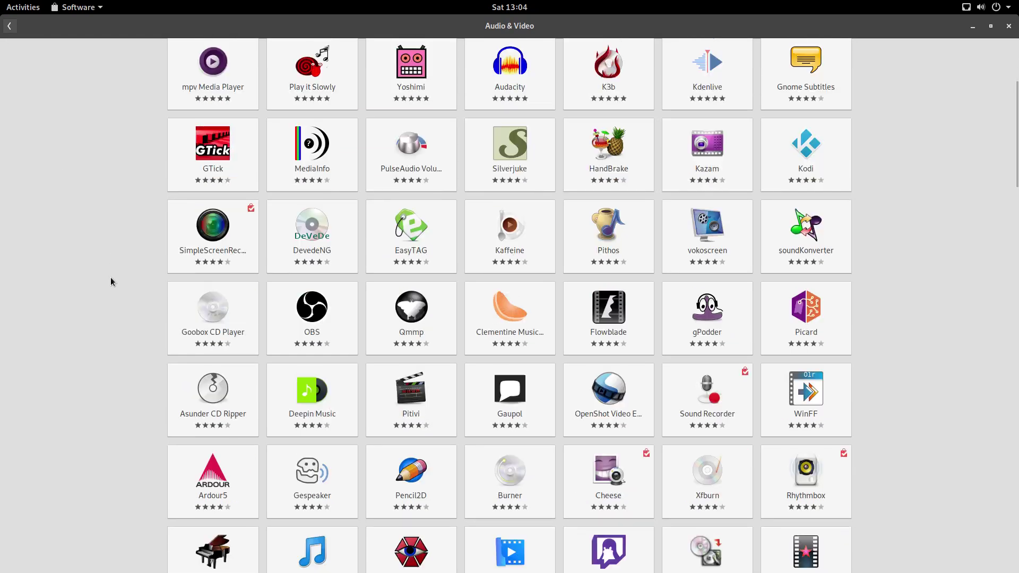
{"action": "left_click", "coordinate": [9, 26]}
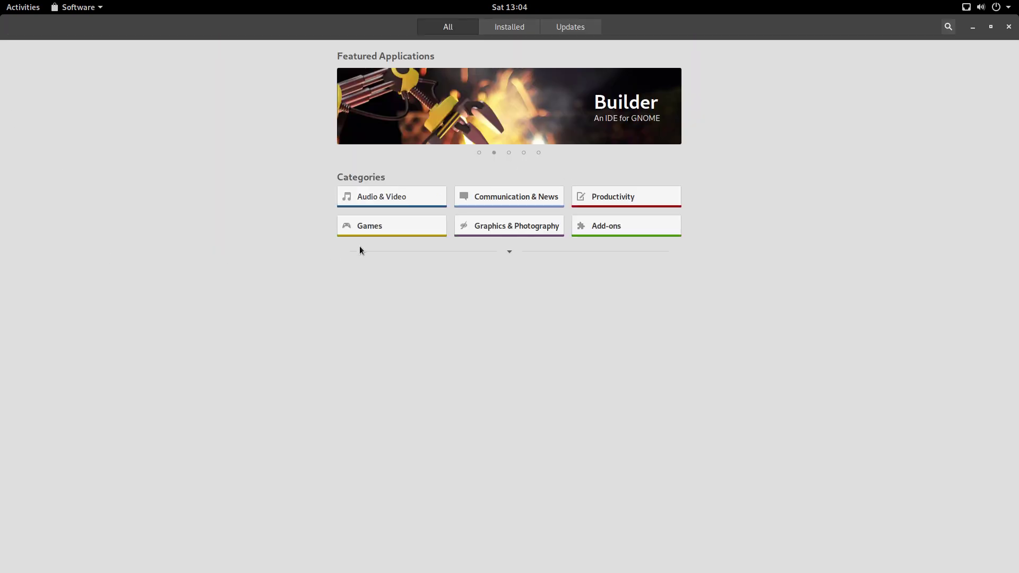
Step: From the browser search results, view qutebrowser's details, then open GNOME Web's details page
{"action": "left_click", "coordinate": [420, 227]}
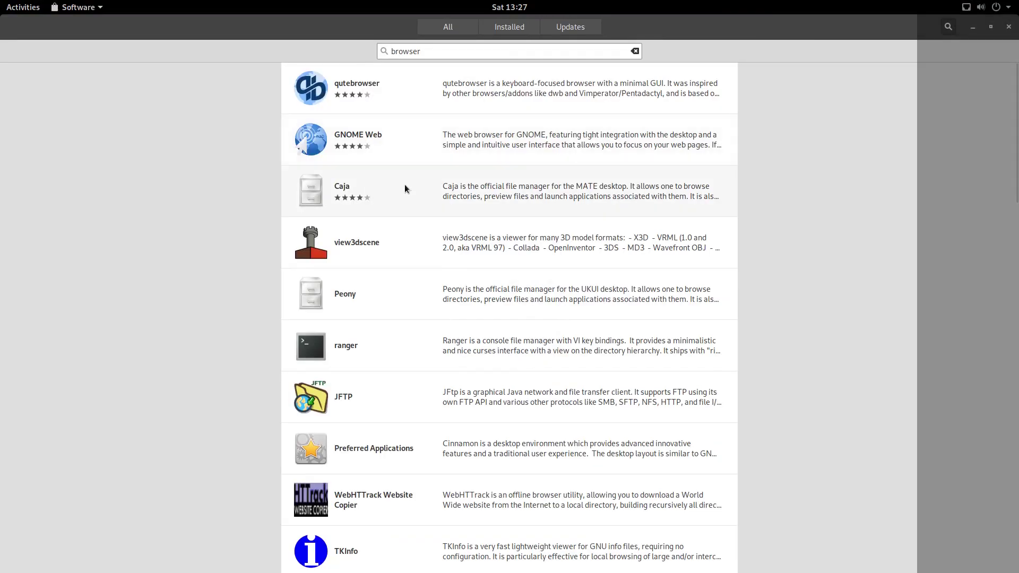
{"action": "left_click", "coordinate": [412, 96]}
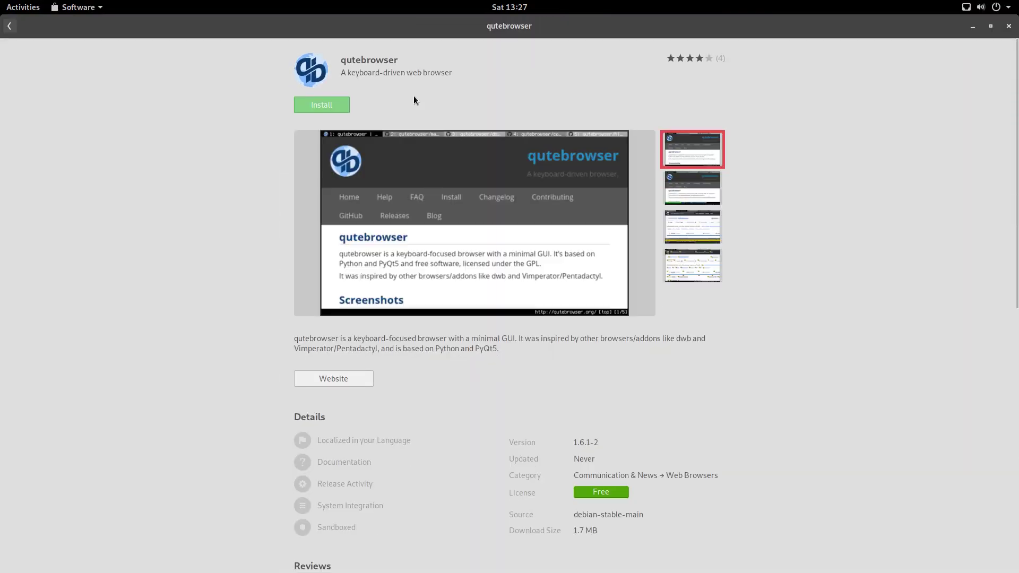
{"action": "left_click", "coordinate": [11, 29]}
{"action": "left_click", "coordinate": [353, 144]}
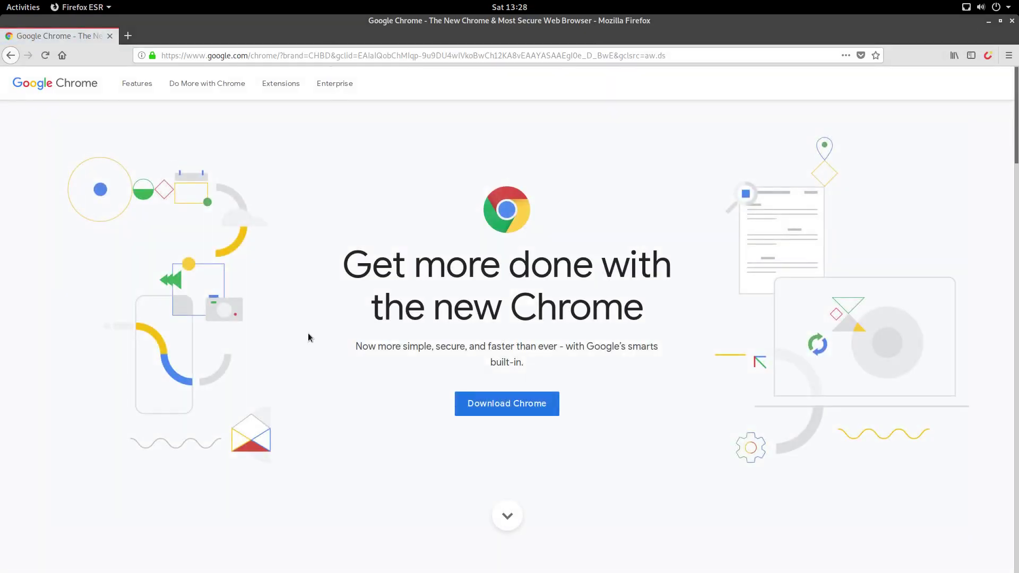
Step: Save the 64-bit .deb google-chrome-stable_current_amd64.deb and show it in Downloads
{"action": "left_click", "coordinate": [528, 406]}
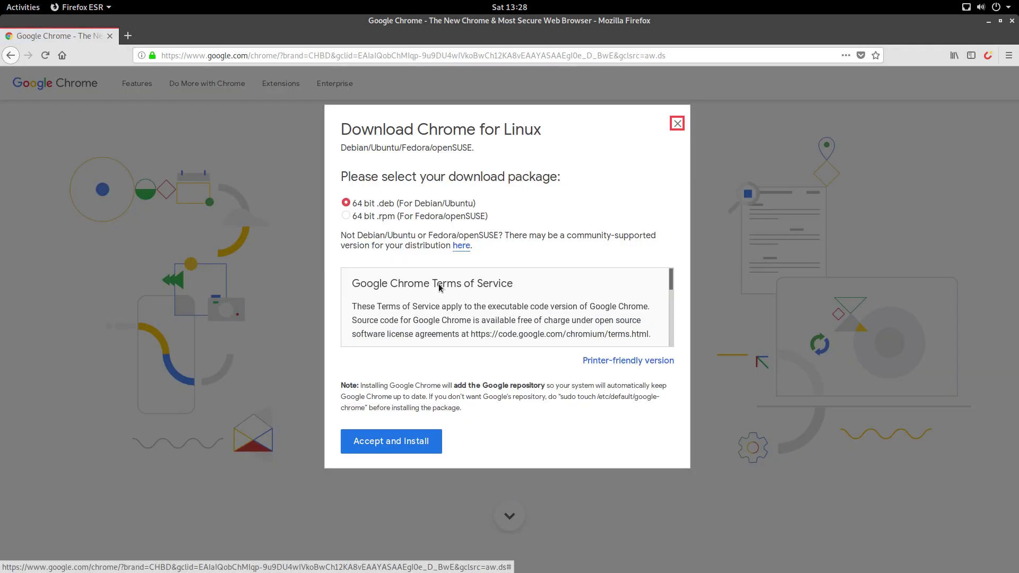
{"action": "left_click", "coordinate": [391, 209]}
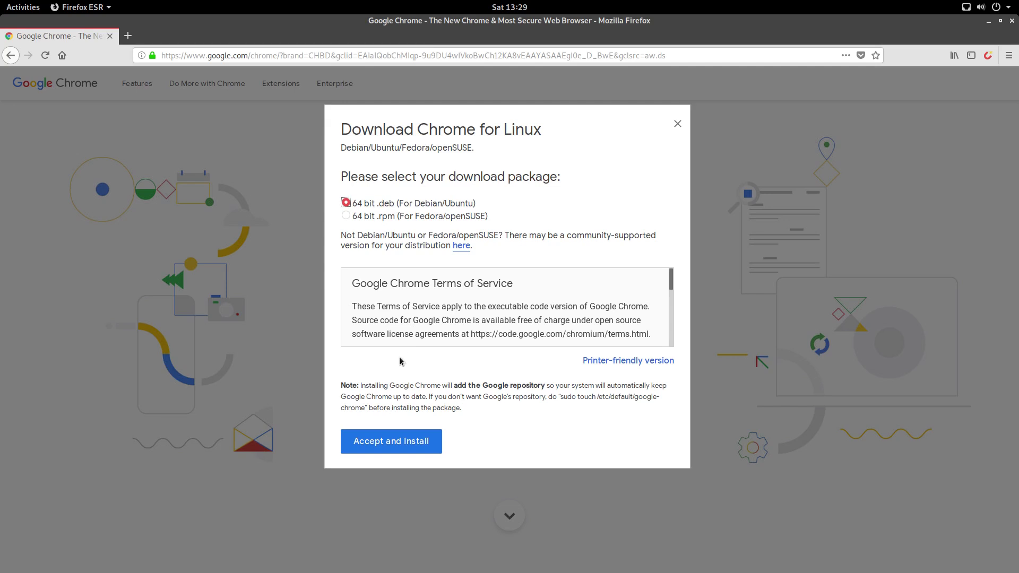
{"action": "left_click", "coordinate": [405, 448]}
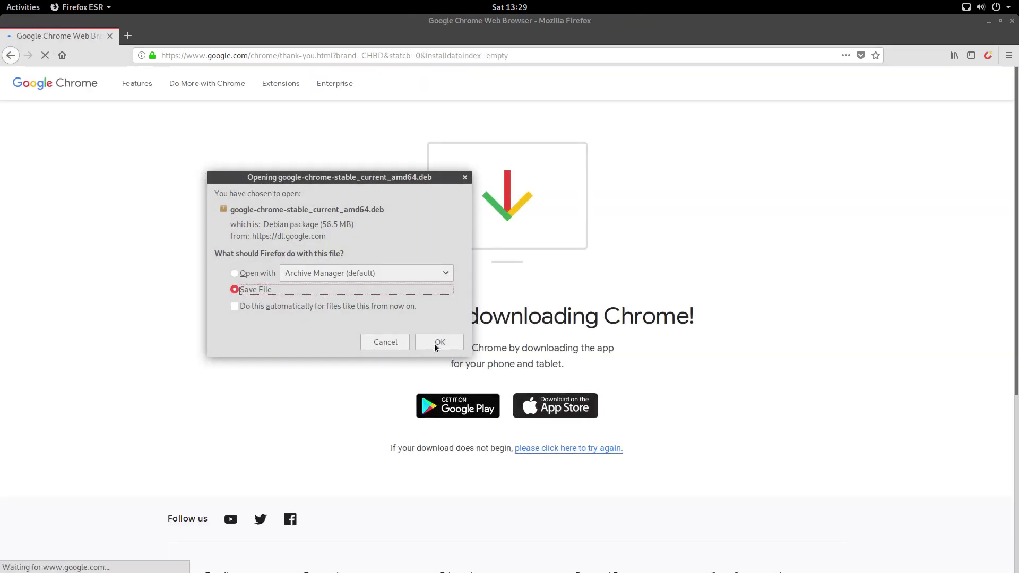
{"action": "left_click", "coordinate": [437, 345]}
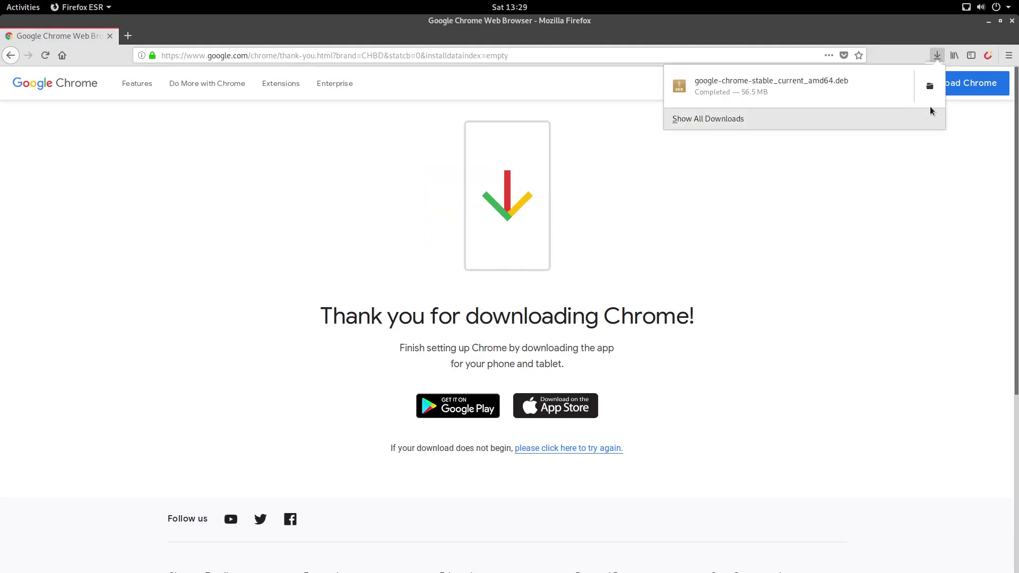
{"action": "left_click", "coordinate": [928, 85]}
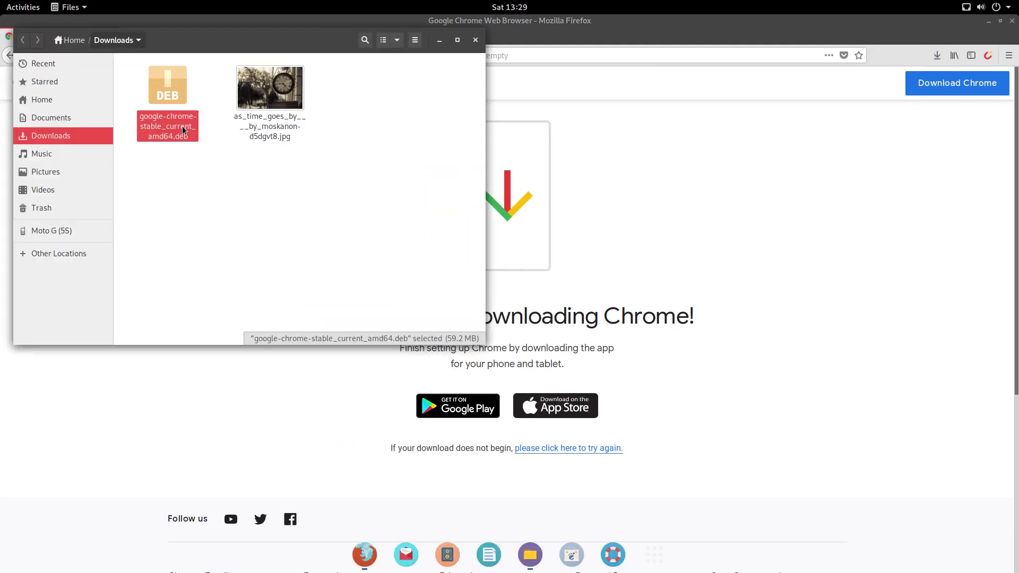
Step: Install google-chrome-stable_current_amd64.deb with Software Install, then launch Google Chrome
{"action": "right_click", "coordinate": [181, 125]}
{"action": "left_click", "coordinate": [202, 151]}
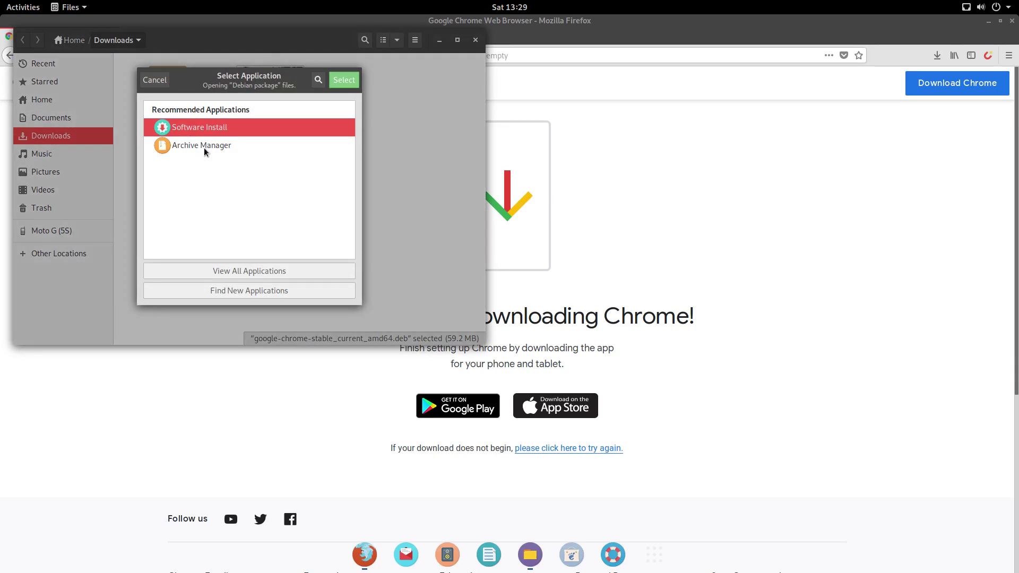
{"action": "left_click", "coordinate": [336, 81]}
{"action": "left_click", "coordinate": [307, 108]}
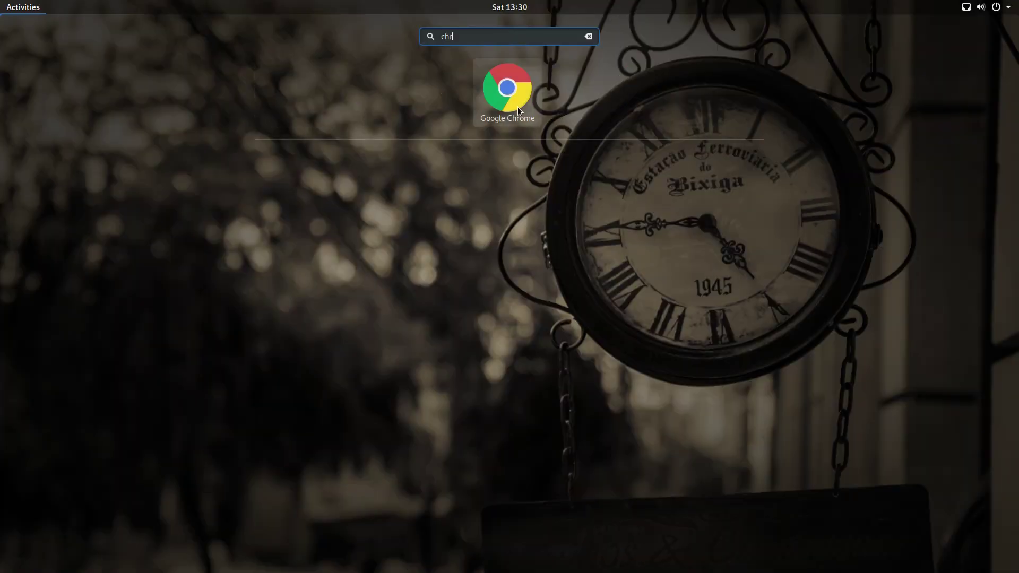
{"action": "left_click", "coordinate": [517, 107]}
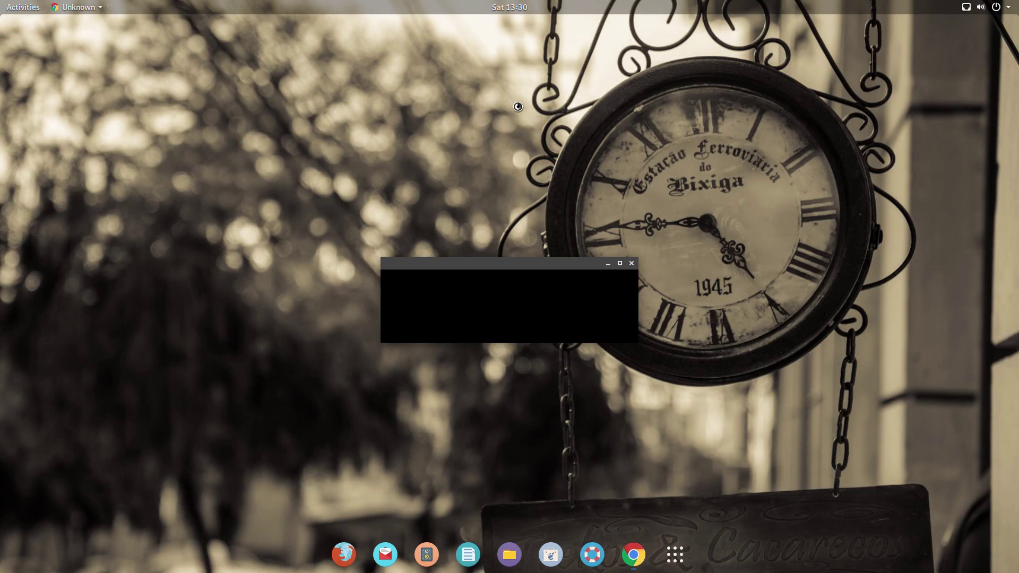
Step: Decline making Chrome the default browser and sending usage statistics, then confirm
{"action": "left_click", "coordinate": [475, 282]}
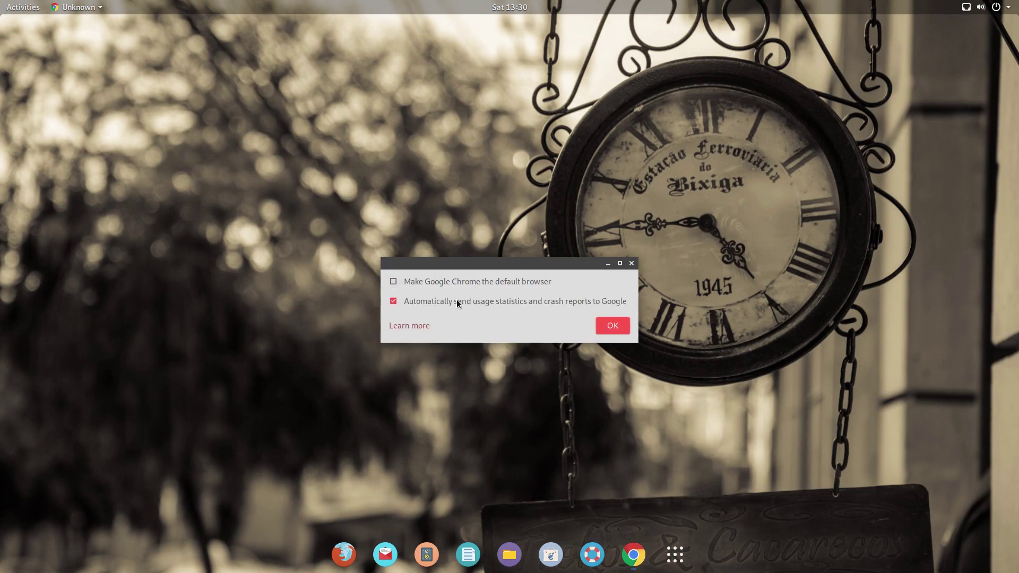
{"action": "left_click", "coordinate": [456, 299]}
{"action": "left_click", "coordinate": [612, 325]}
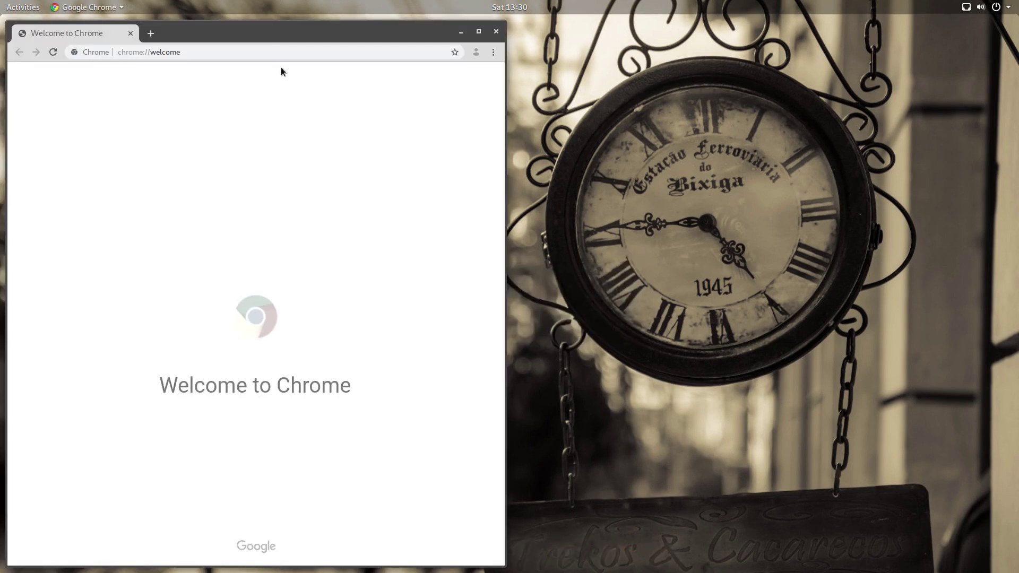
Step: Center and maximize the Chrome window, then start turning on sync
{"action": "left_click_drag", "start_coordinate": [278, 39], "coordinate": [478, 38]}
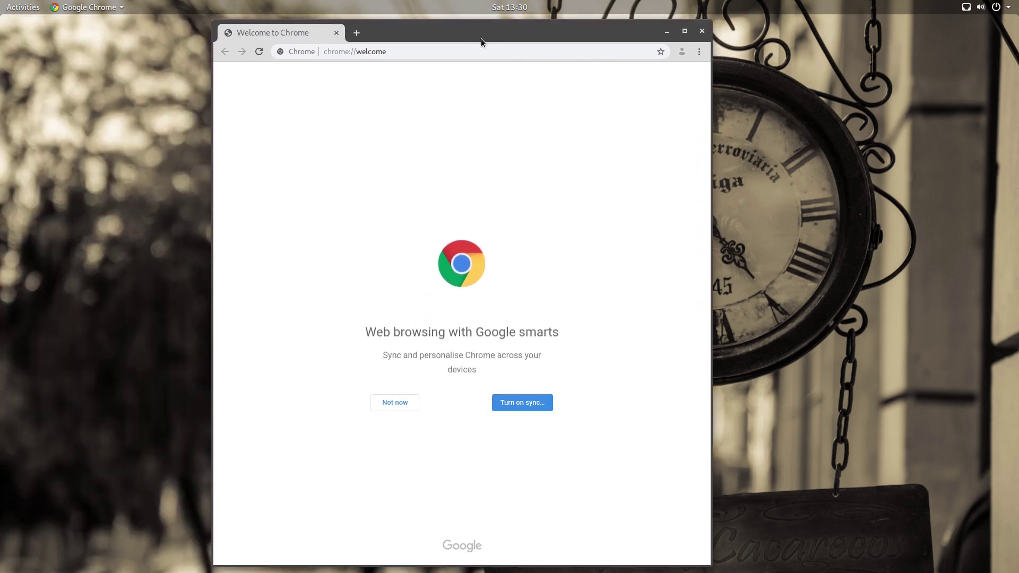
{"action": "double_click", "coordinate": [479, 39]}
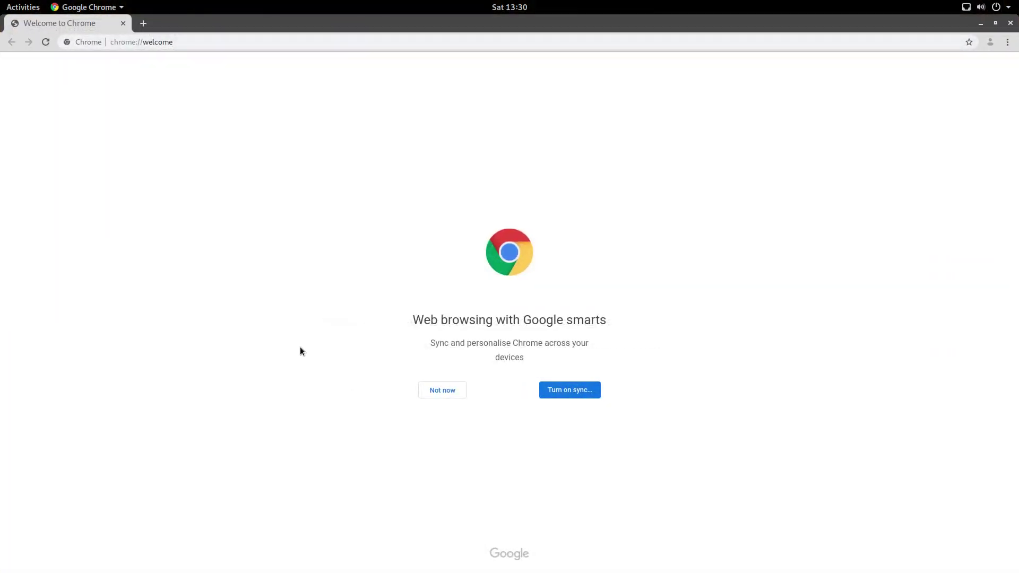
{"action": "left_click", "coordinate": [542, 389]}
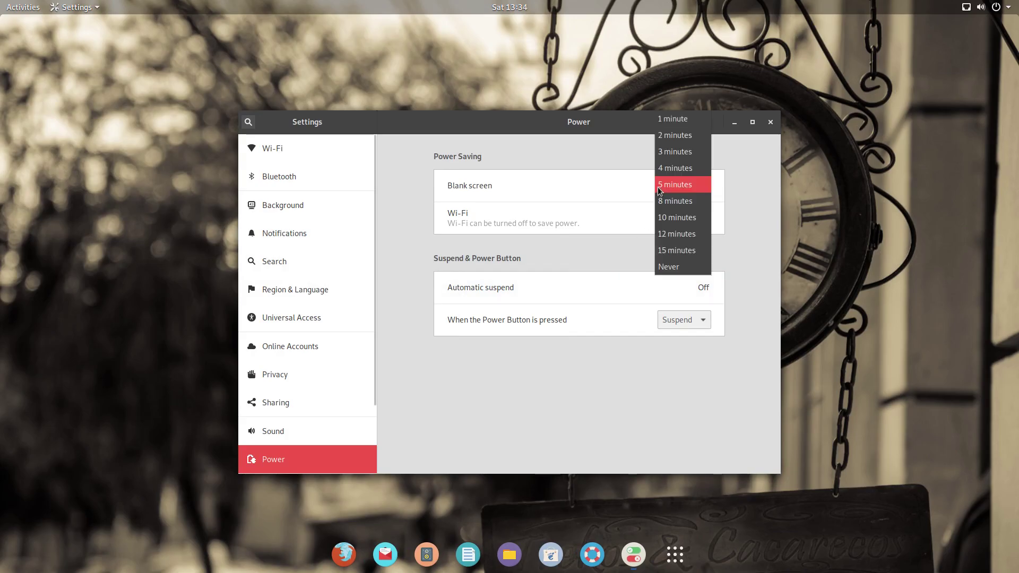
Step: Keep blank screen at 5 minutes, leave automatic suspend off, and set the power button to Power Off
{"action": "left_click", "coordinate": [663, 184]}
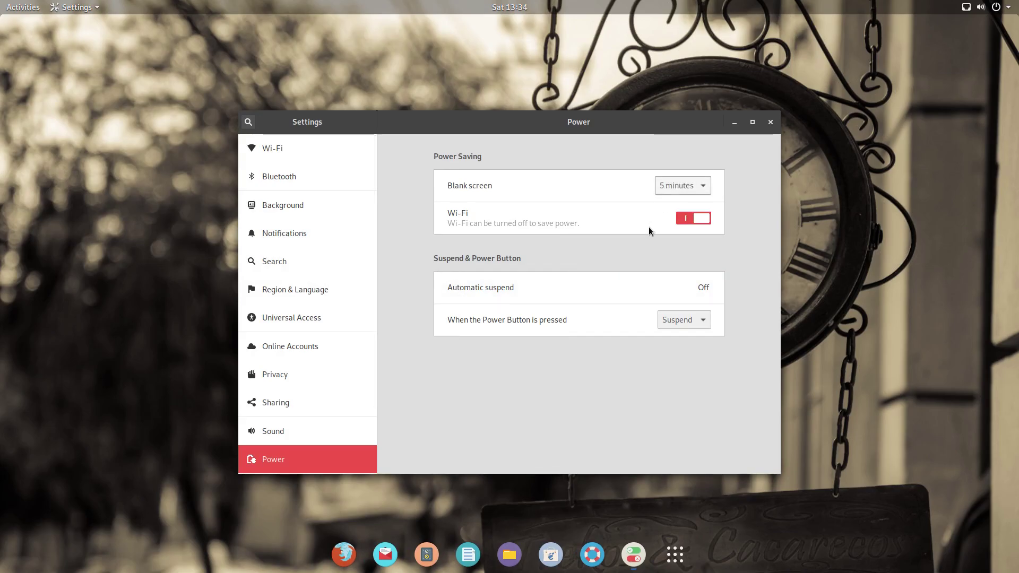
{"action": "left_click", "coordinate": [702, 286]}
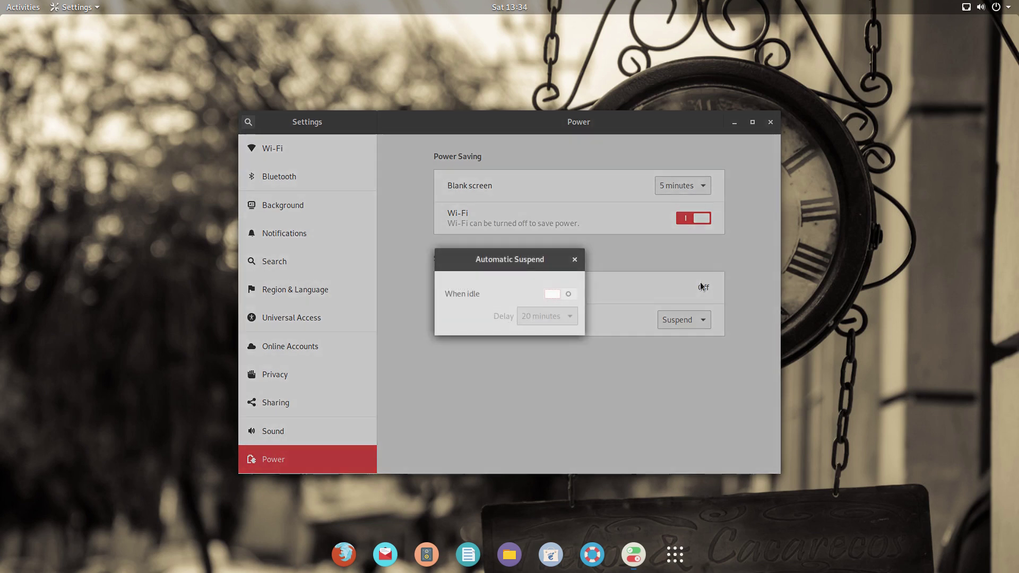
{"action": "left_click", "coordinate": [552, 294]}
{"action": "left_click", "coordinate": [554, 317]}
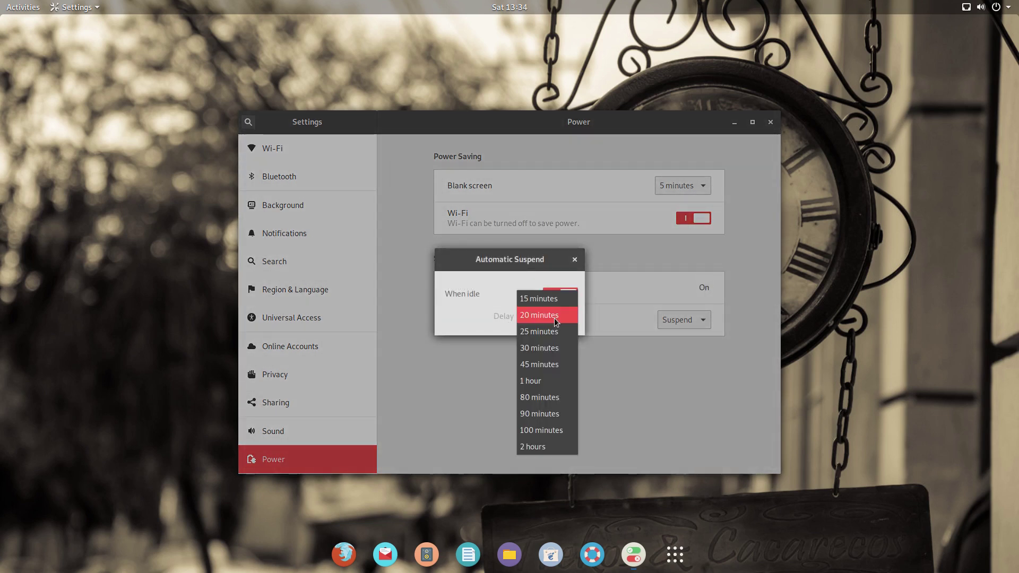
{"action": "left_click", "coordinate": [556, 316]}
{"action": "left_click", "coordinate": [573, 296]}
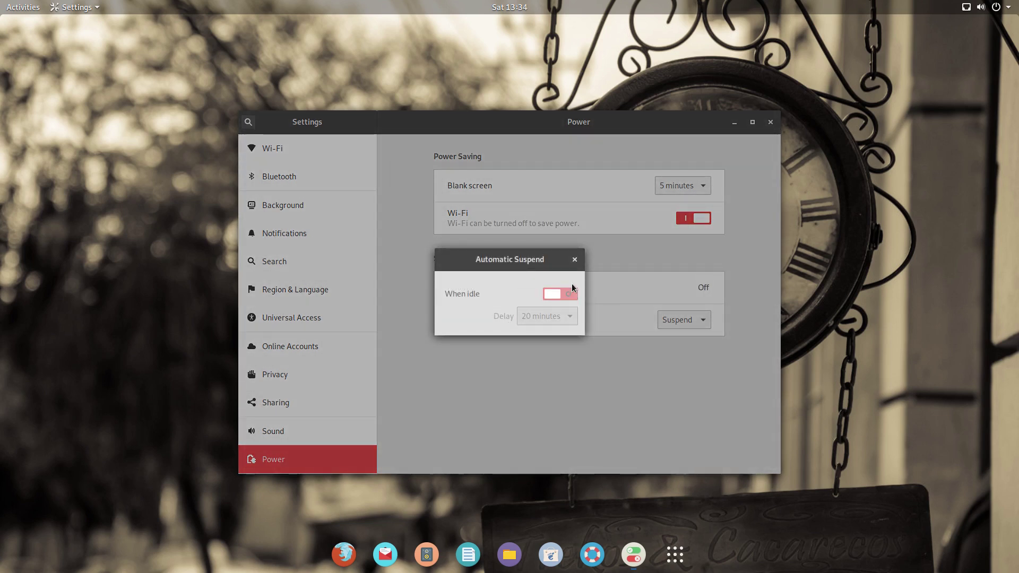
{"action": "key", "text": "Escape"}
{"action": "left_click", "coordinate": [680, 321]}
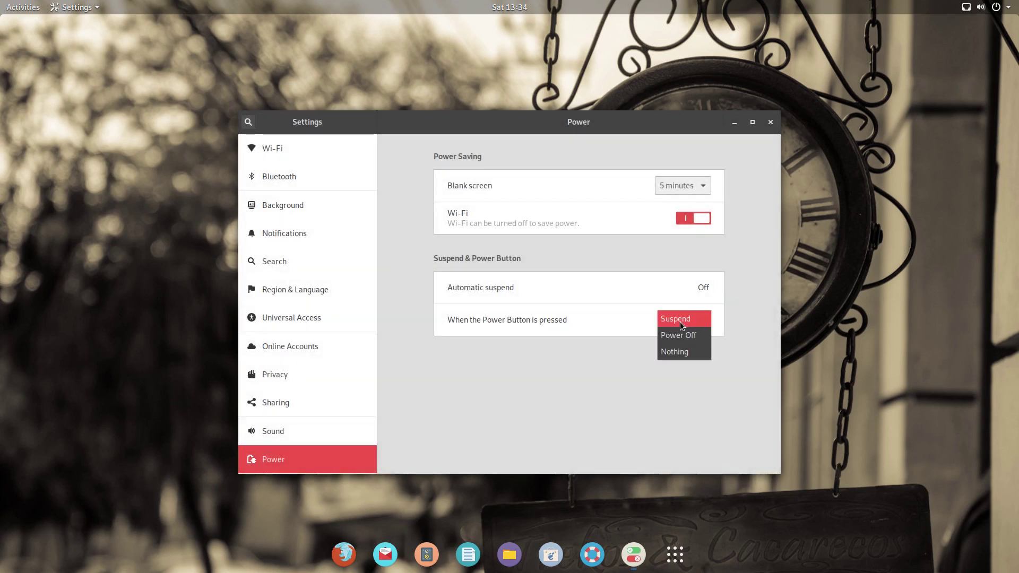
{"action": "left_click", "coordinate": [685, 335]}
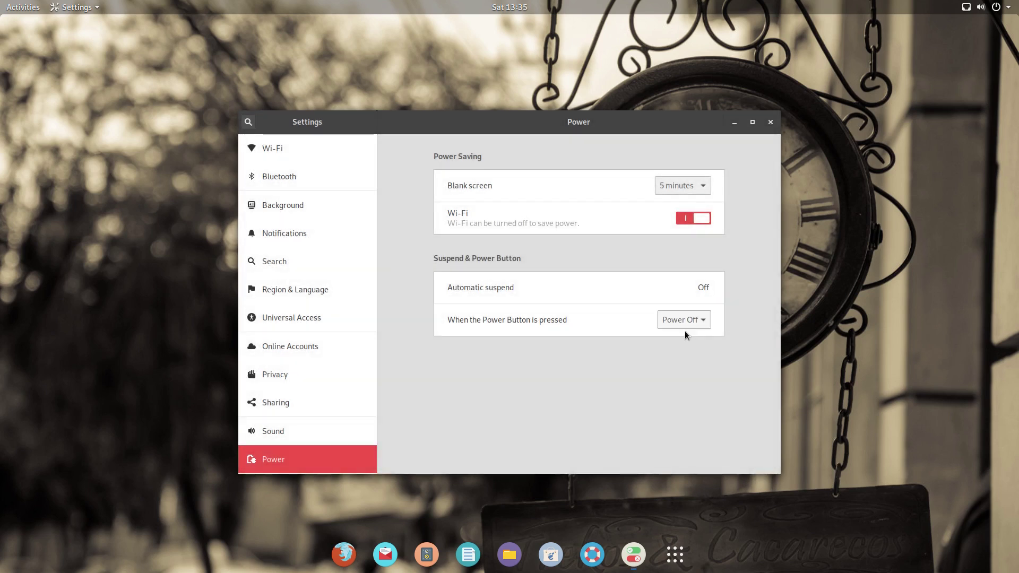
Step: Browse the Sound, Sharing, Privacy and Online Accounts settings panels
{"action": "left_click", "coordinate": [354, 438]}
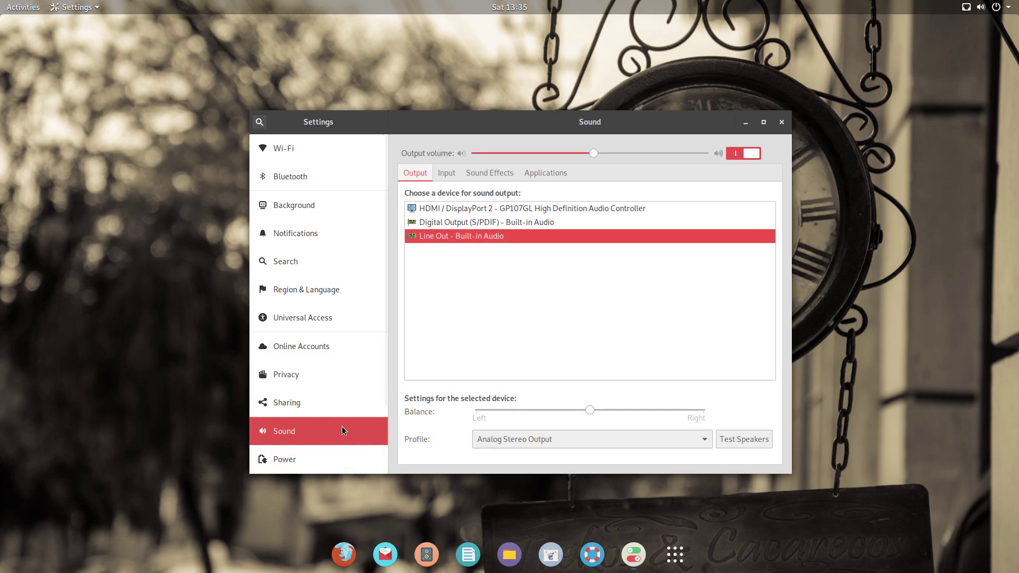
{"action": "left_click", "coordinate": [330, 408]}
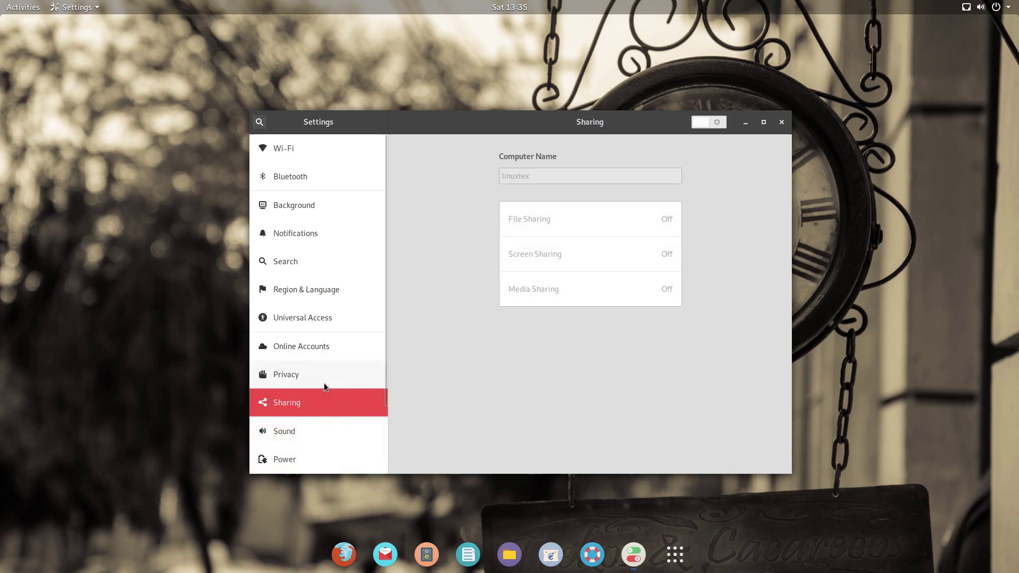
{"action": "left_click", "coordinate": [323, 383]}
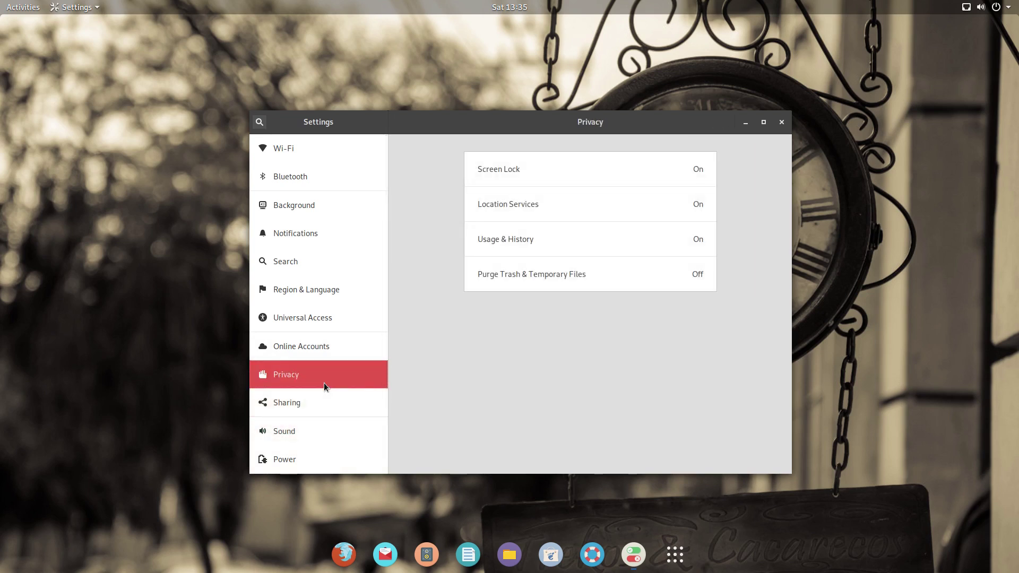
{"action": "left_click", "coordinate": [363, 352]}
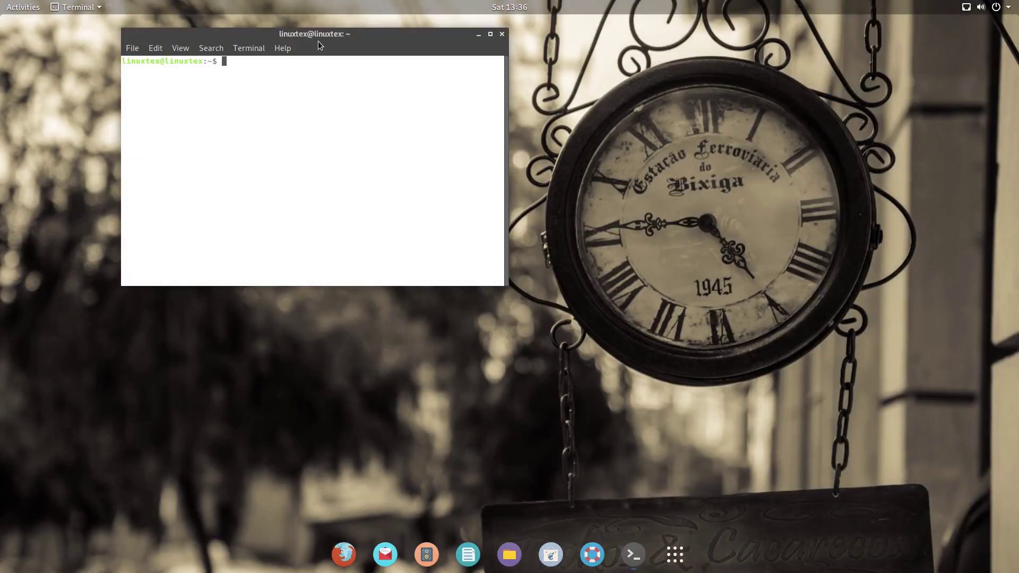
Step: As root, install tlp and tlp-rdw, then start TLP and highlight its AC mode message
{"action": "left_click_drag", "start_coordinate": [317, 41], "coordinate": [483, 124]}
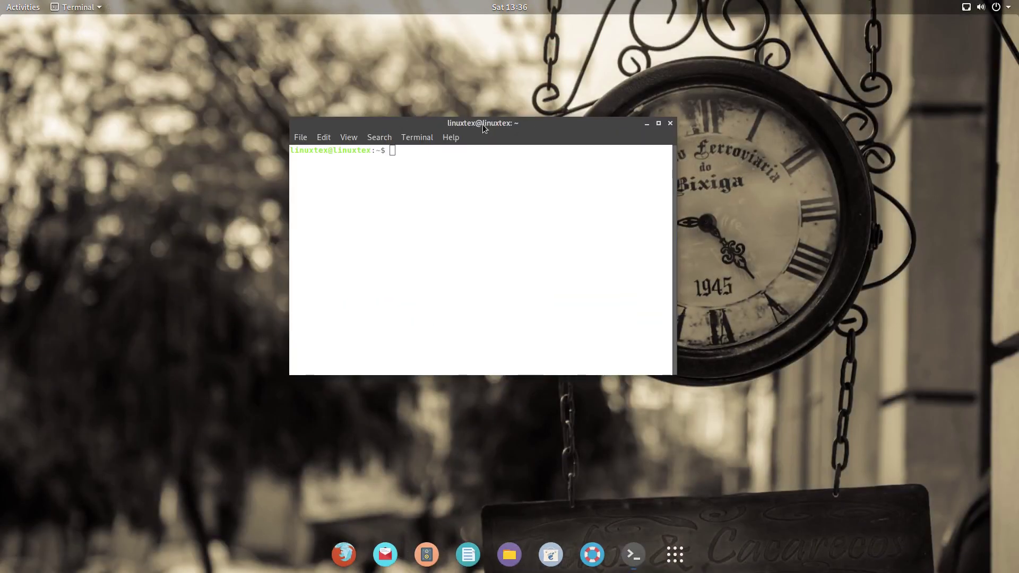
{"action": "type", "text": "su"}
{"action": "key", "text": "Return"}
{"action": "key", "text": "Return"}
{"action": "type", "text": "a"}
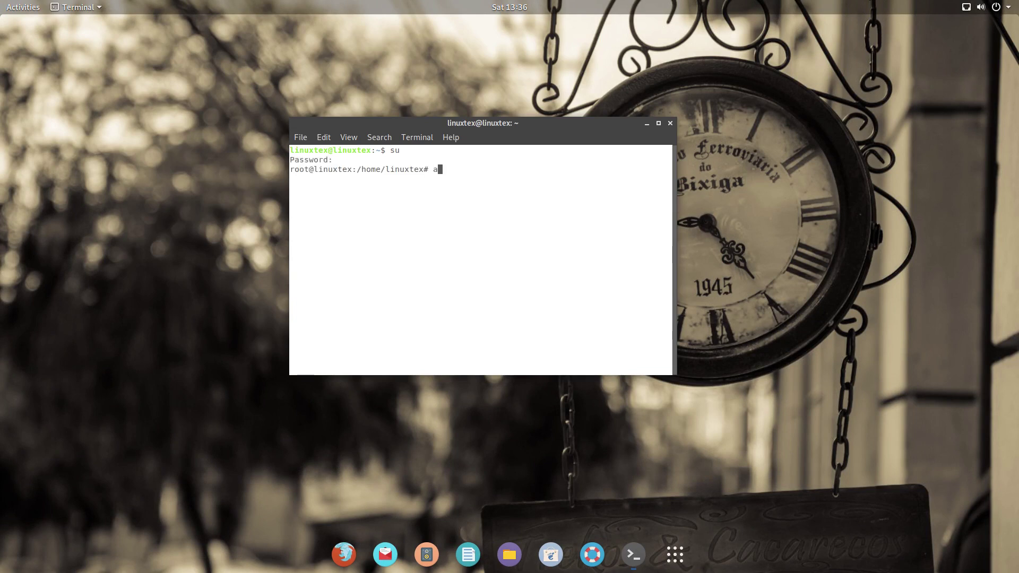
{"action": "type", "text": "pt install tlp tlp-rdw"}
{"action": "key", "text": "Return"}
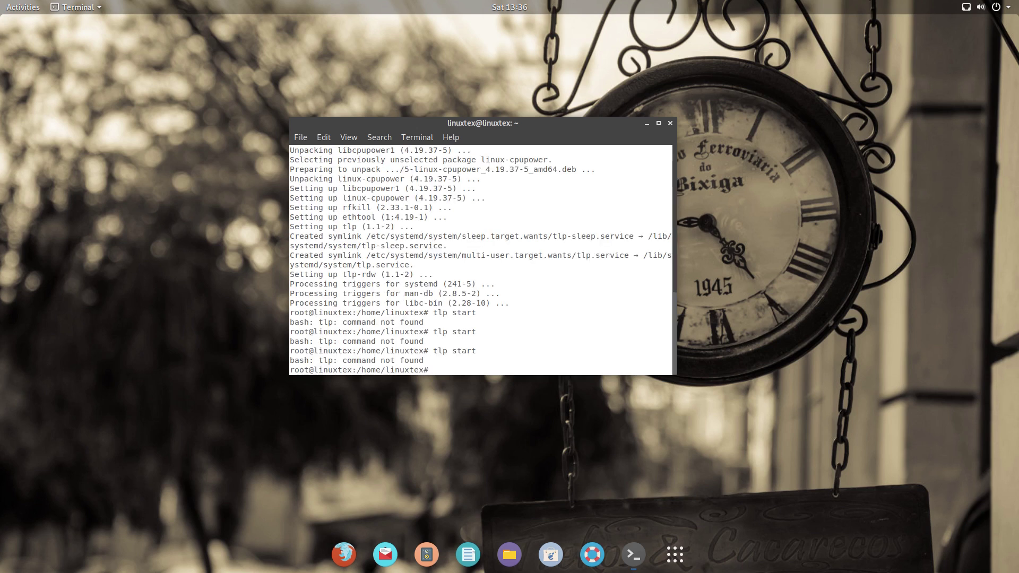
{"action": "type", "text": "sudo tlp start"}
{"action": "key", "text": "Return"}
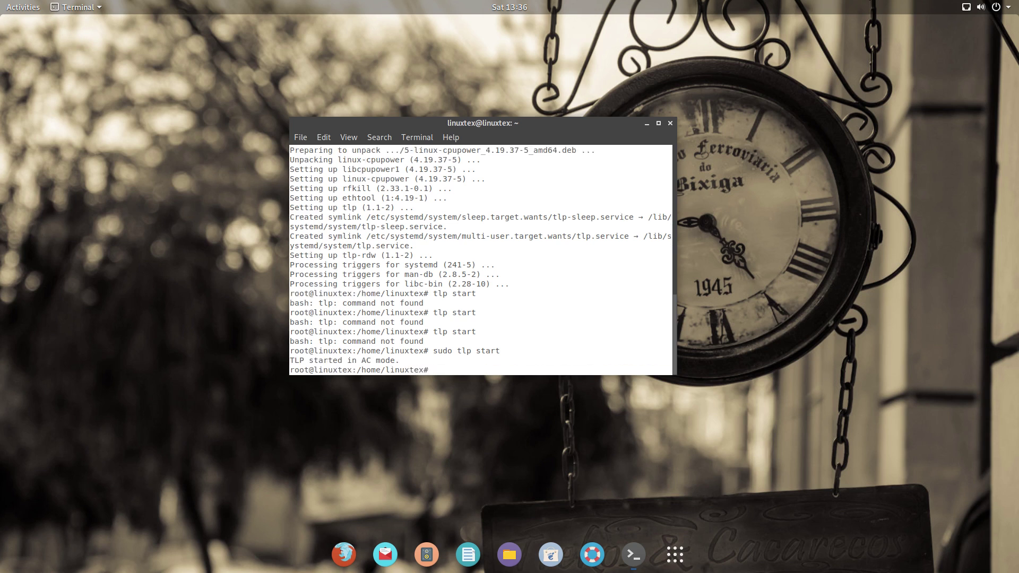
{"action": "left_click_drag", "start_coordinate": [291, 361], "coordinate": [522, 361]}
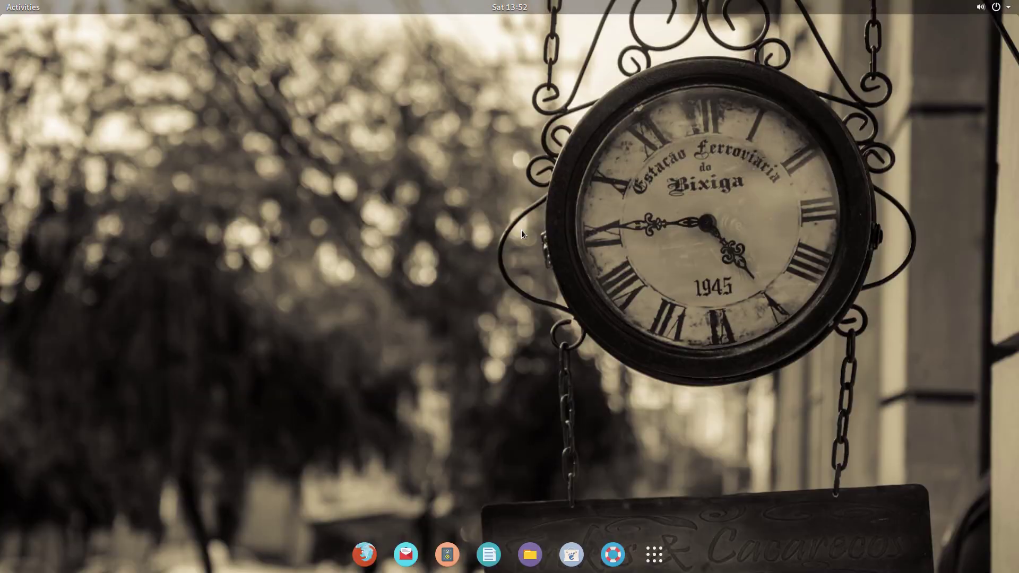
{"action": "key", "text": "super"}
{"action": "type", "text": "displa"}
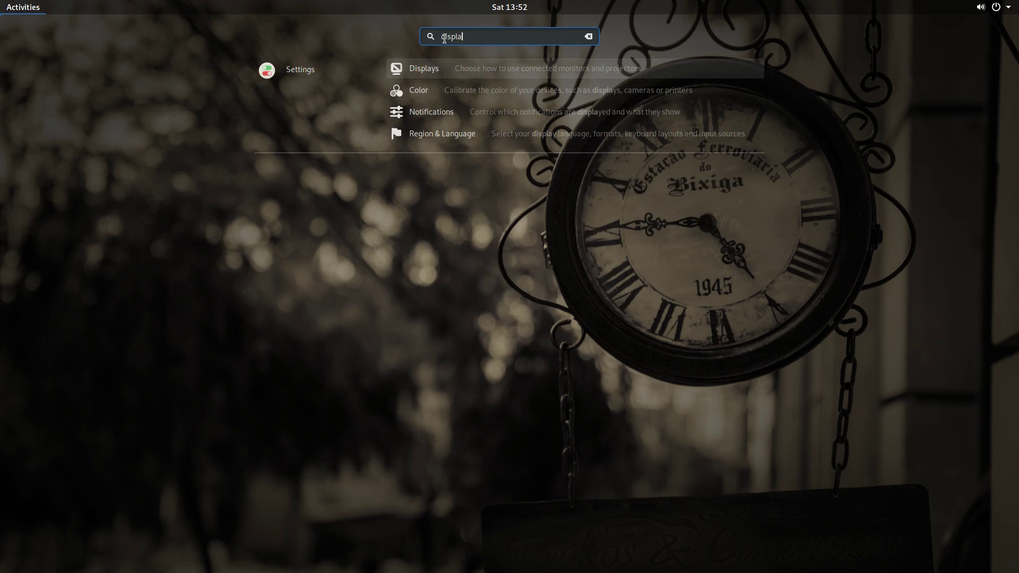
{"action": "left_click", "coordinate": [451, 73]}
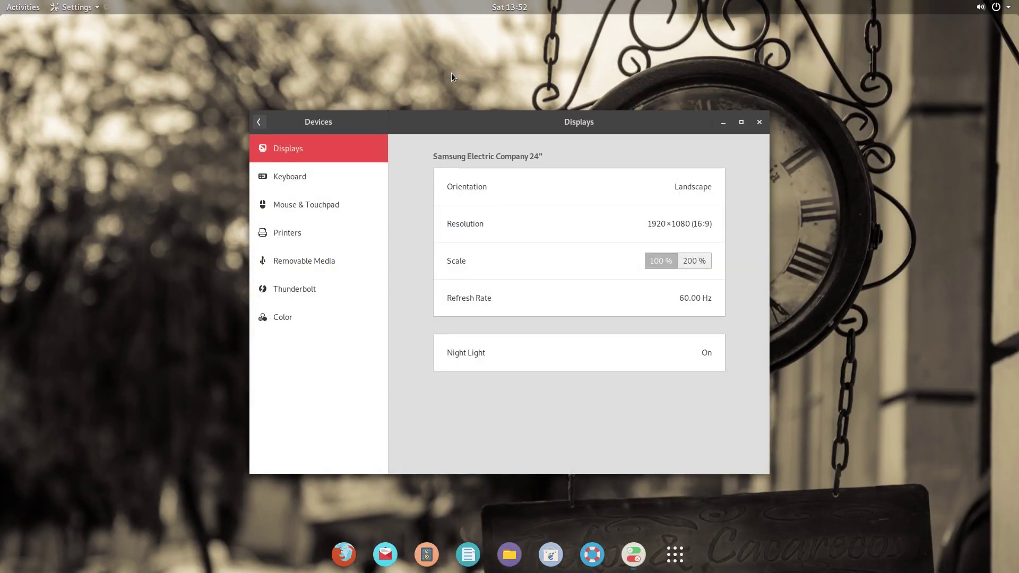
{"action": "left_click", "coordinate": [552, 359]}
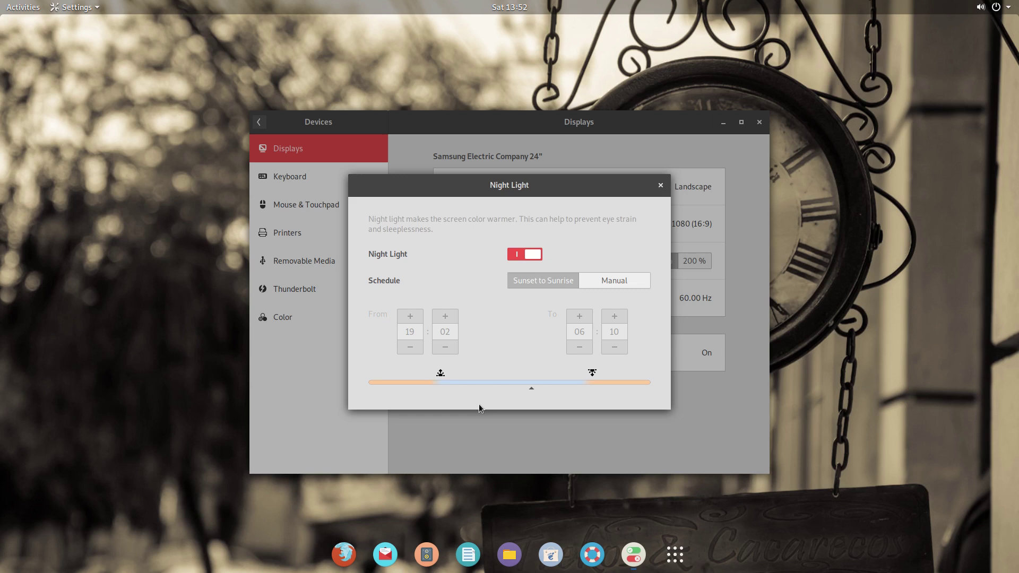
{"action": "left_click", "coordinate": [660, 185]}
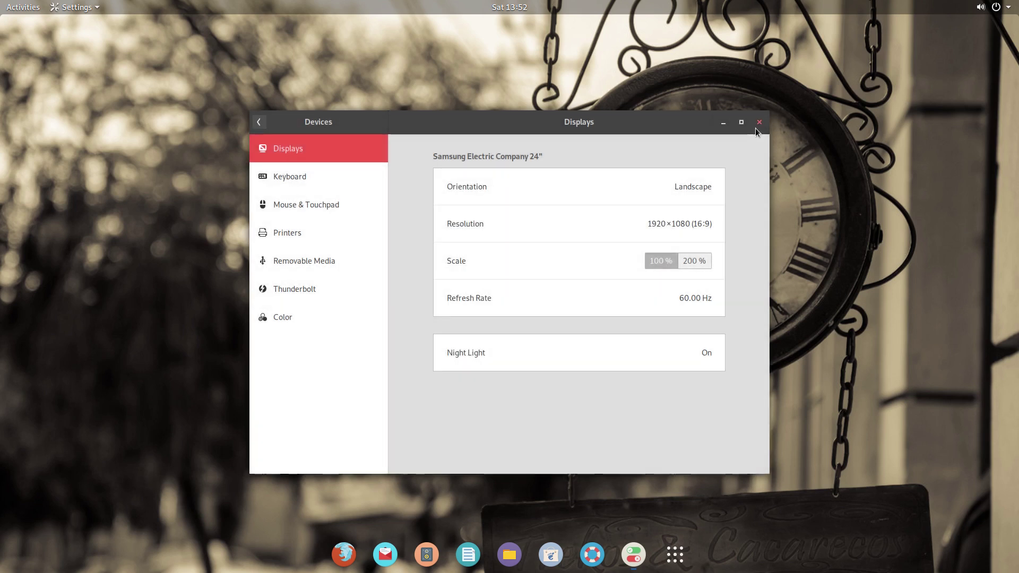
{"action": "left_click", "coordinate": [759, 122]}
{"action": "left_click", "coordinate": [995, 7]}
{"action": "left_click", "coordinate": [670, 138]}
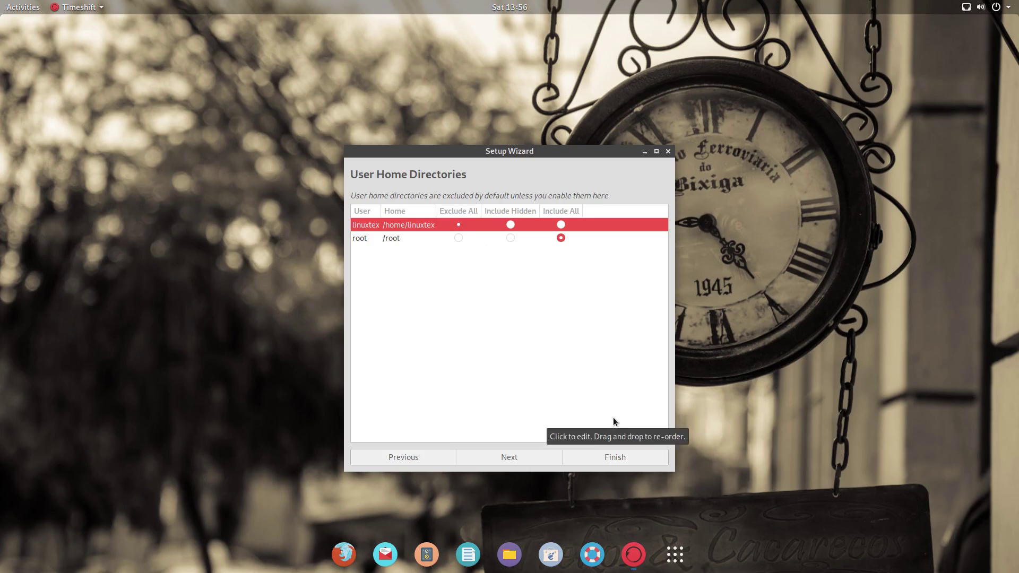
Step: Finish the Timeshift setup wizard and briefly check its settings
{"action": "left_click", "coordinate": [622, 457]}
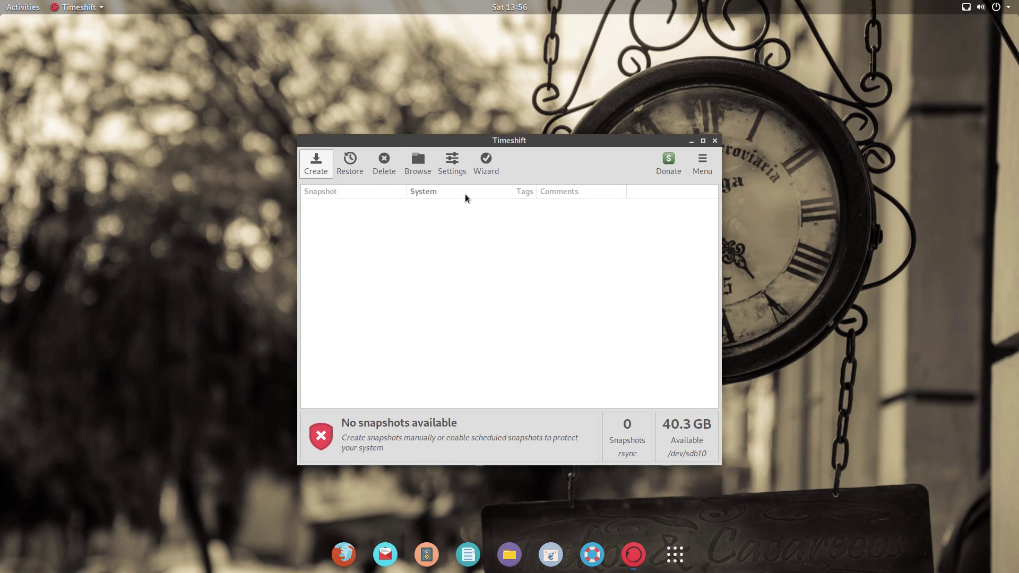
{"action": "left_click", "coordinate": [452, 170]}
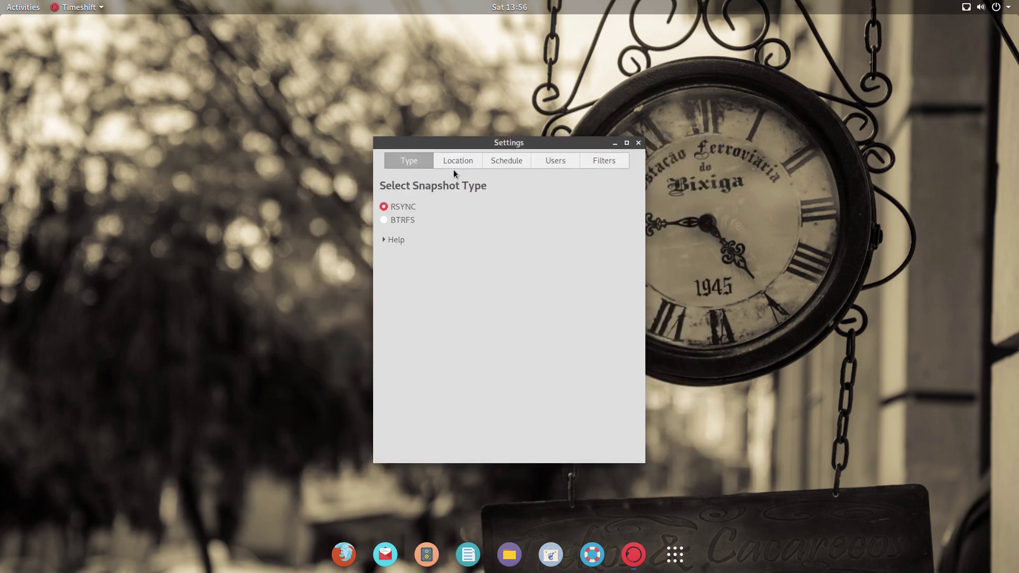
{"action": "left_click", "coordinate": [637, 144]}
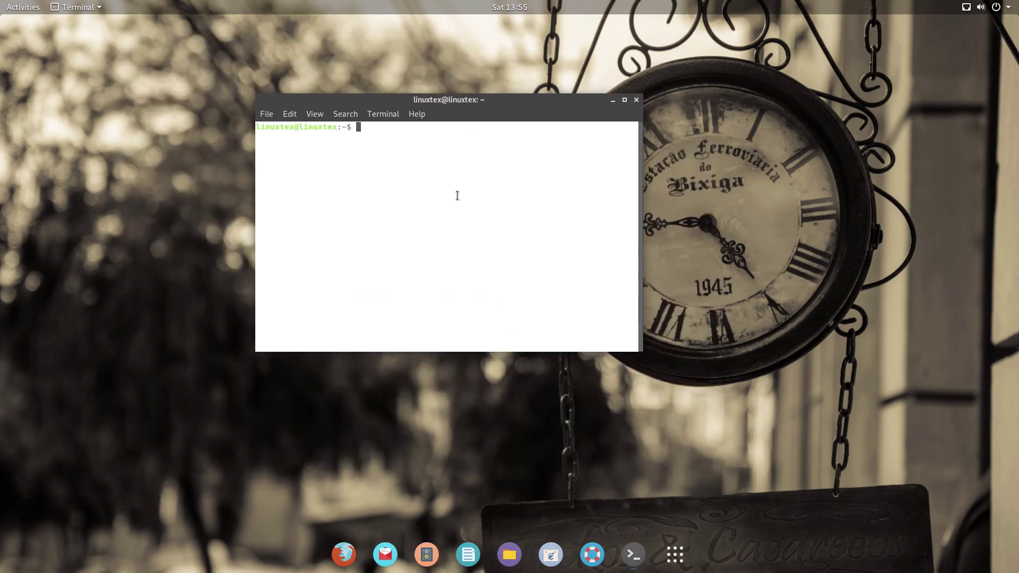
Step: Become root in the terminal and run apt install timeshift
{"action": "type", "text": "su"}
{"action": "key", "text": "Return"}
{"action": "key", "text": "Return"}
{"action": "type", "text": "apt "}
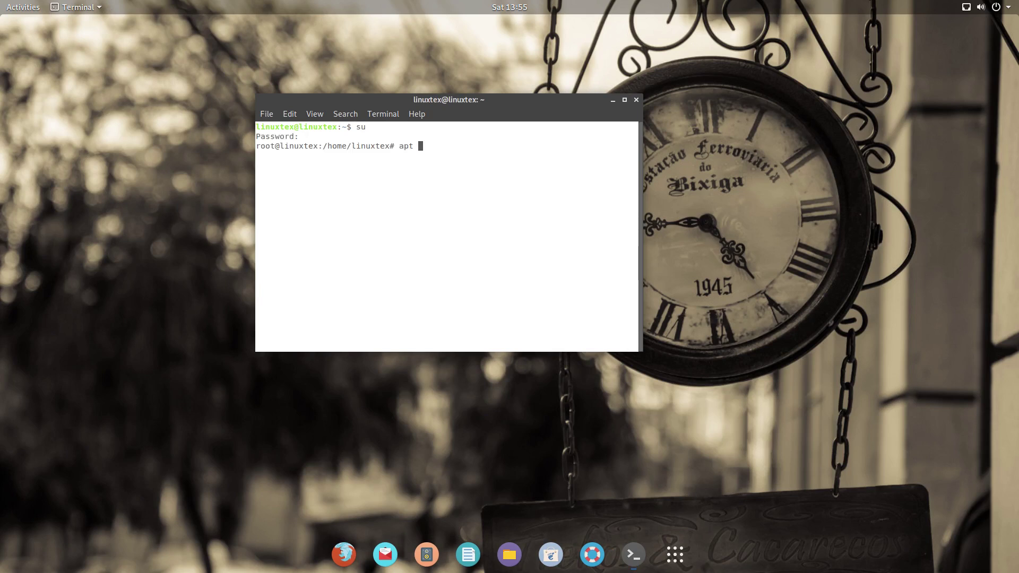
{"action": "type", "text": "install timeshift"}
{"action": "key", "text": "Return"}
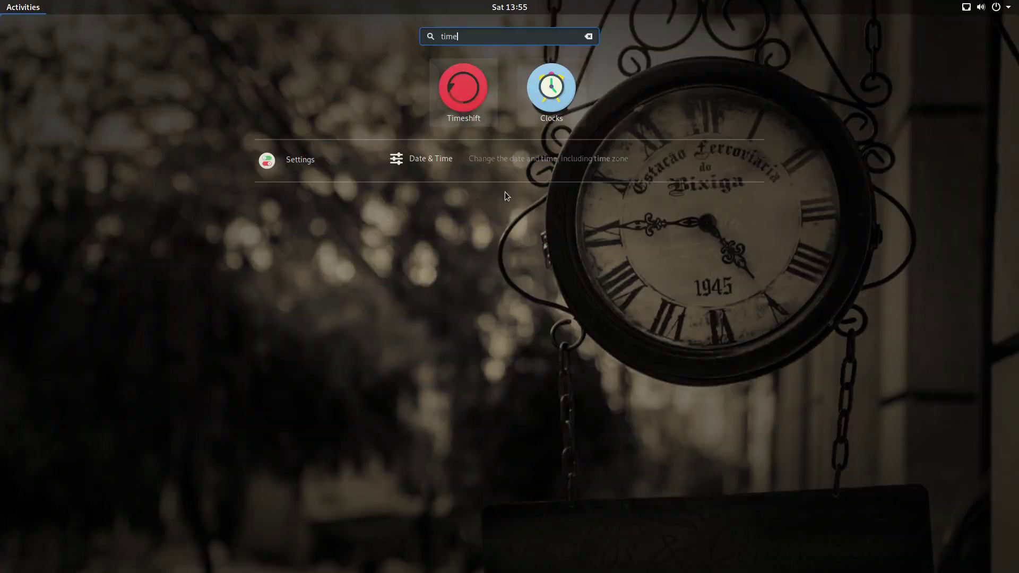
Step: Launch Timeshift with the administrator password, keep RSYNC, and choose sdb10 for snapshots
{"action": "left_click", "coordinate": [469, 96]}
{"action": "type", "text": "•"}
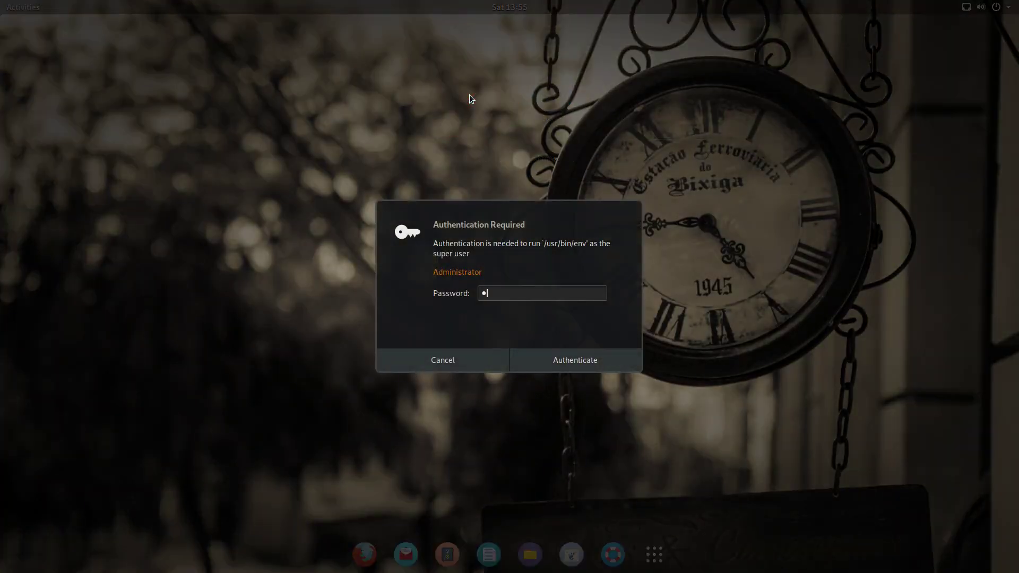
{"action": "key", "text": "Return"}
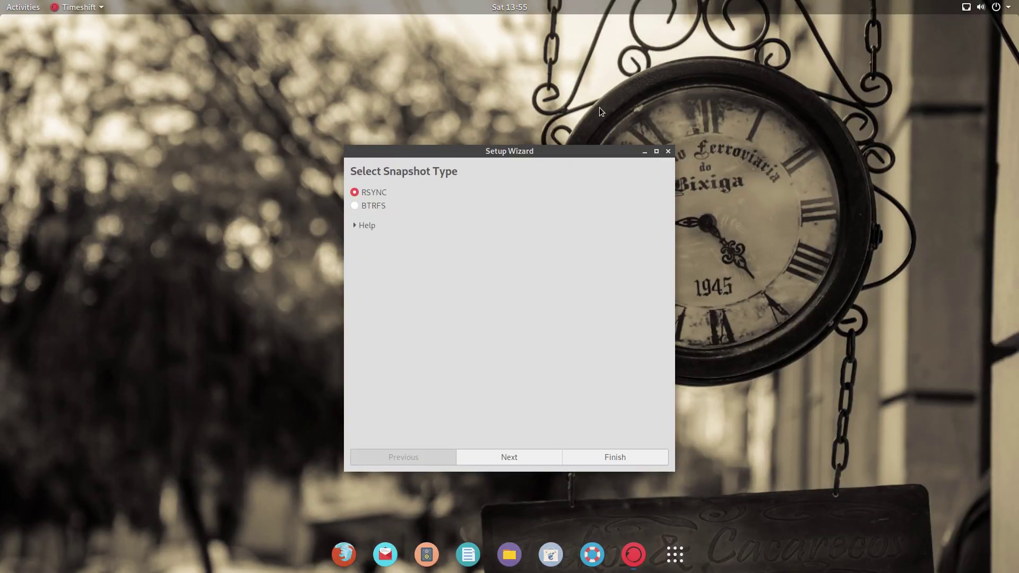
{"action": "left_click", "coordinate": [511, 457]}
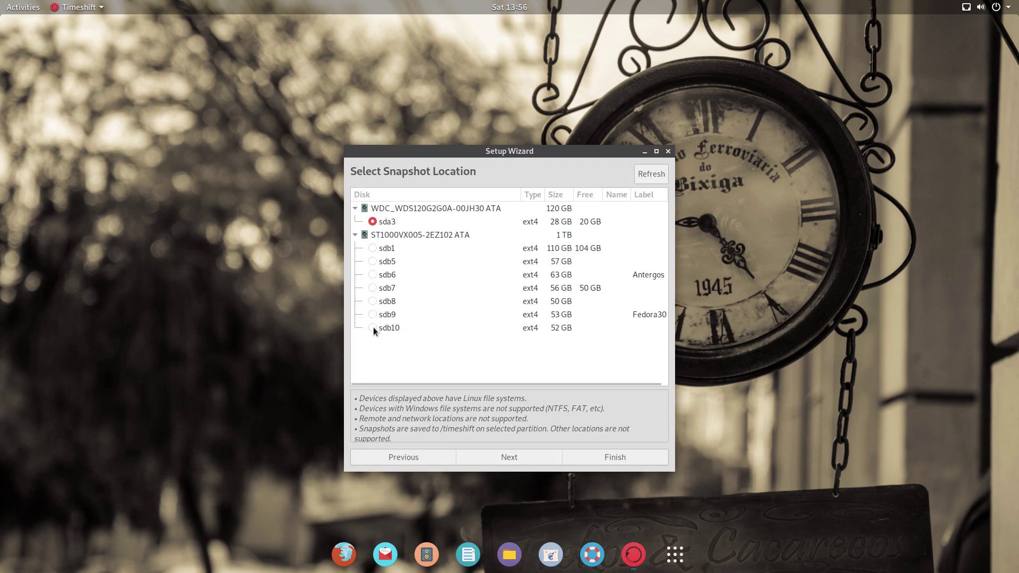
{"action": "left_click", "coordinate": [373, 327]}
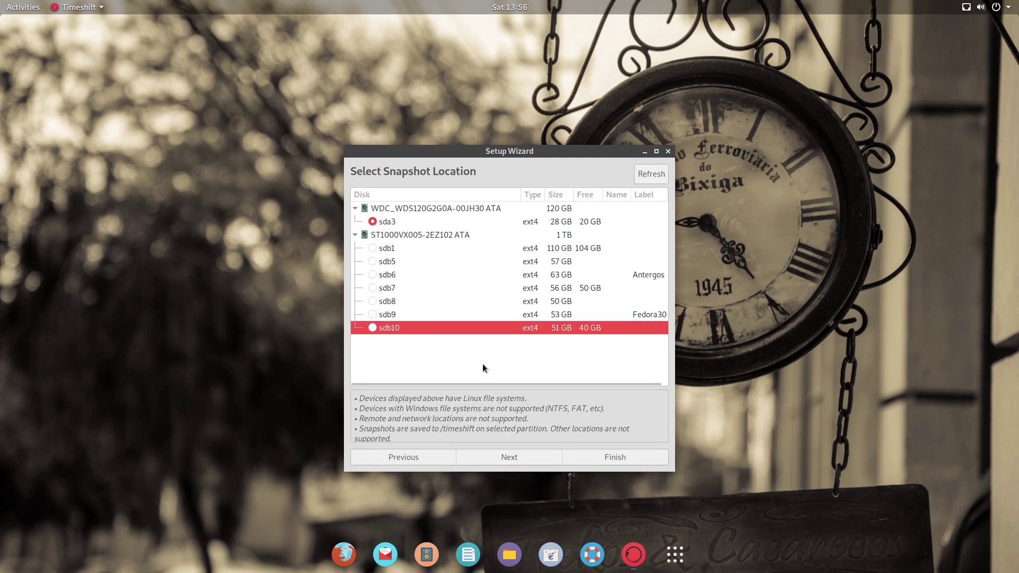
{"action": "left_click", "coordinate": [514, 454]}
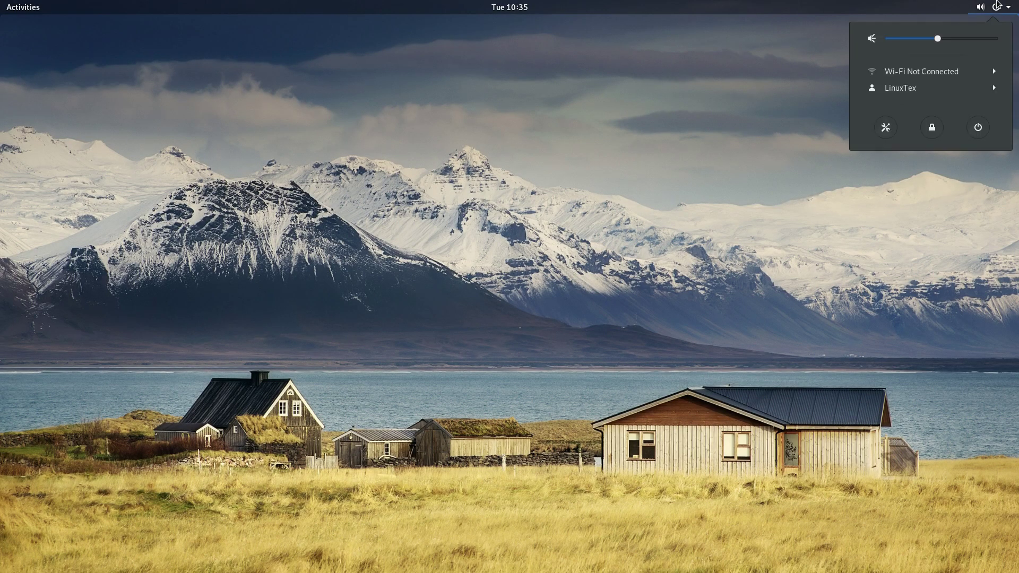
Step: In the system menu, expand and collapse Wi-Fi, then expand the user account entry to reveal Log Out and Account Settings
{"action": "left_click", "coordinate": [955, 72]}
{"action": "left_click", "coordinate": [956, 71]}
{"action": "left_click", "coordinate": [965, 88]}
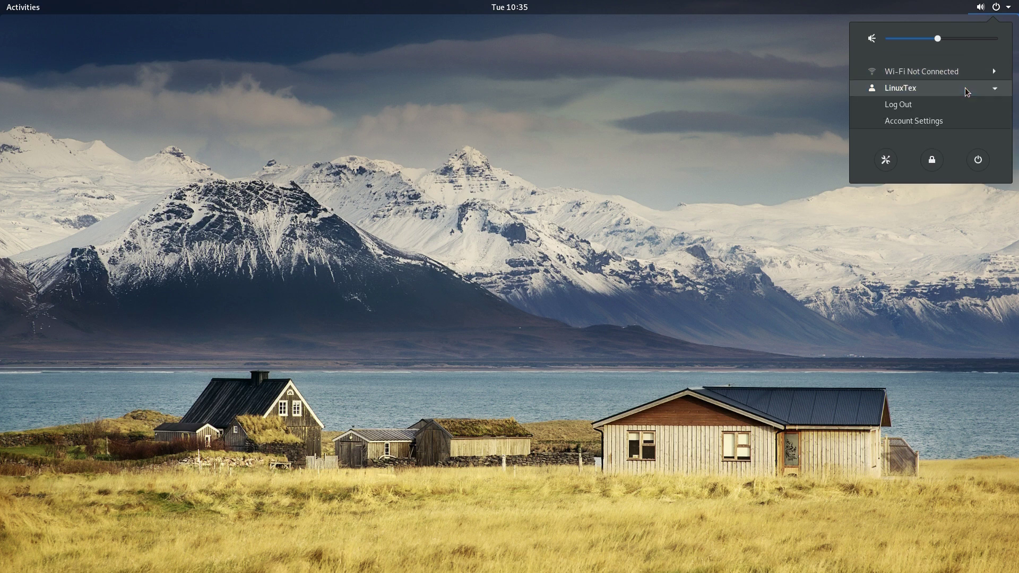